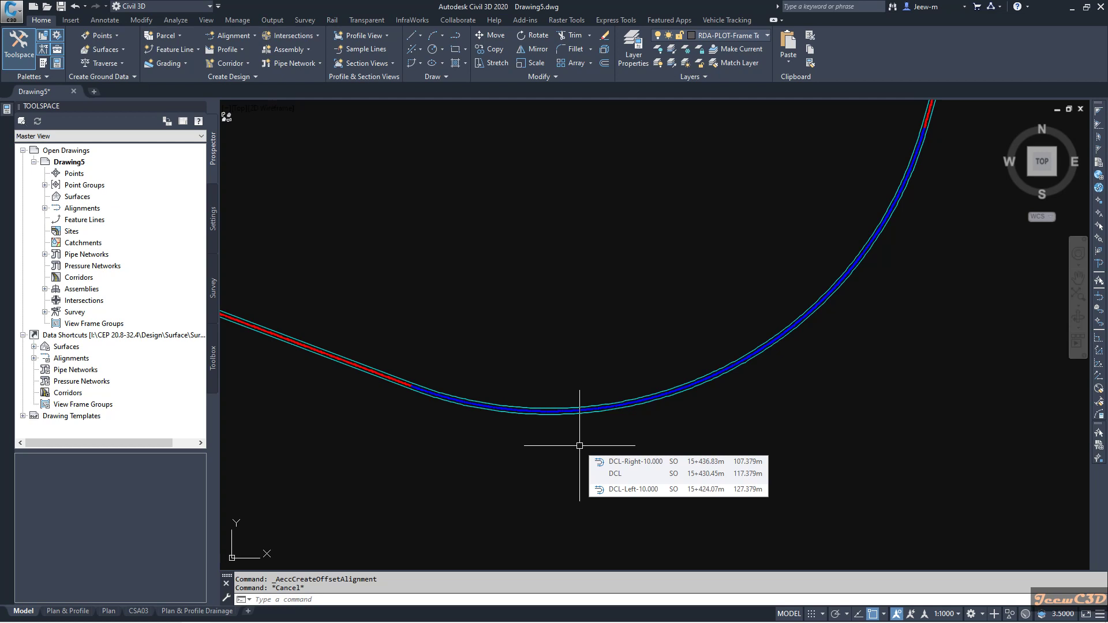
Step: Zoom in and inspect the DCL centreline and its left and right 10 m offset alignments
scroll(592, 408, "up", 5)
scroll(641, 418, "up", 2)
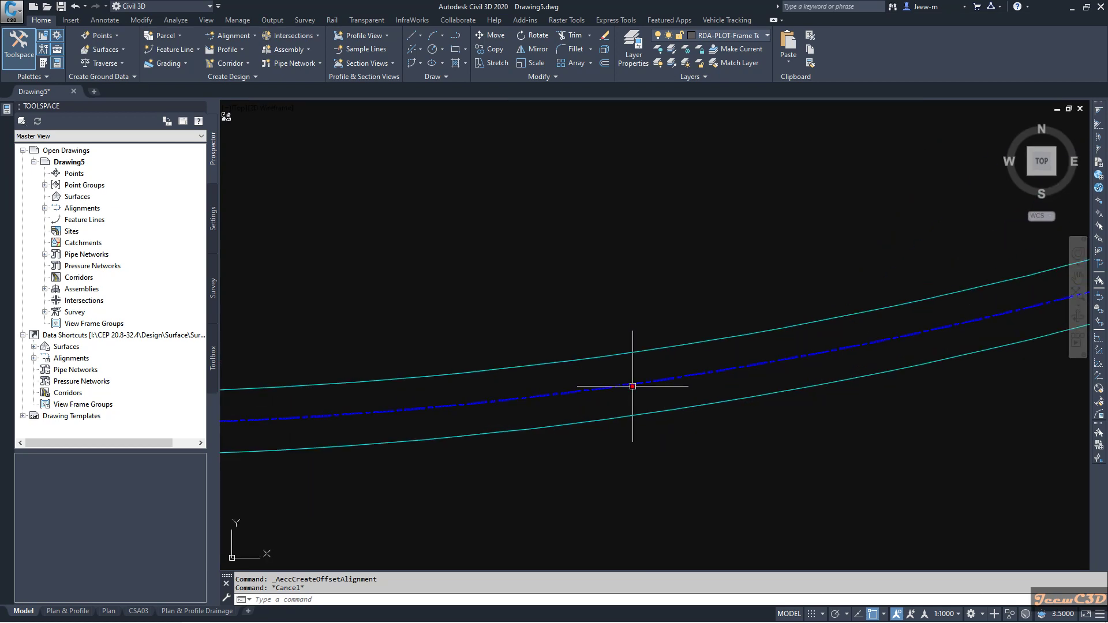
left_click(633, 386)
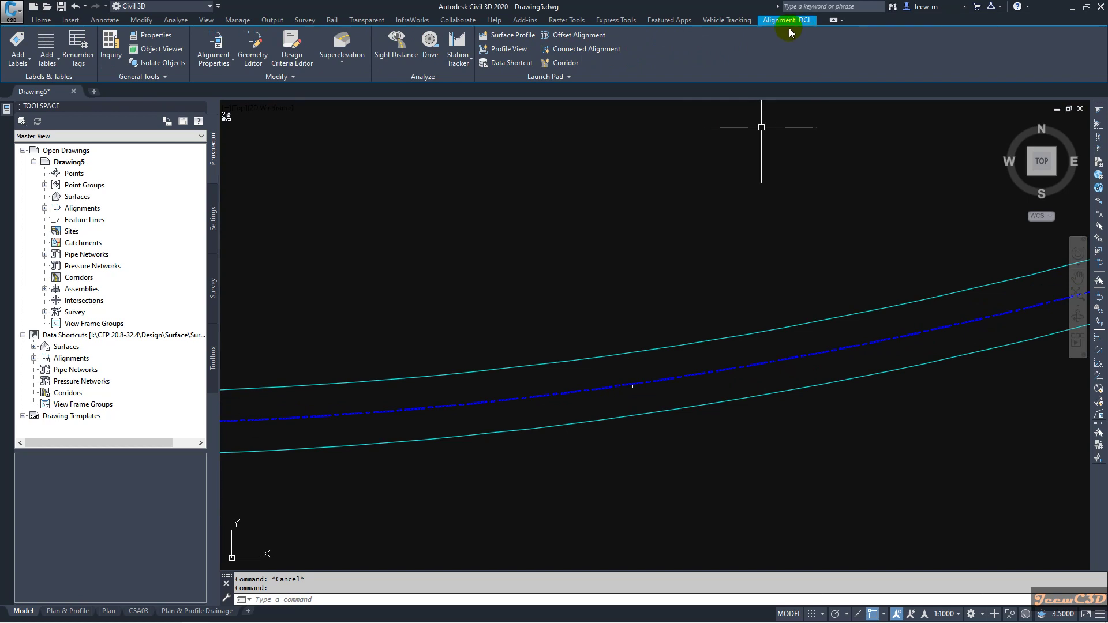
key("Escape")
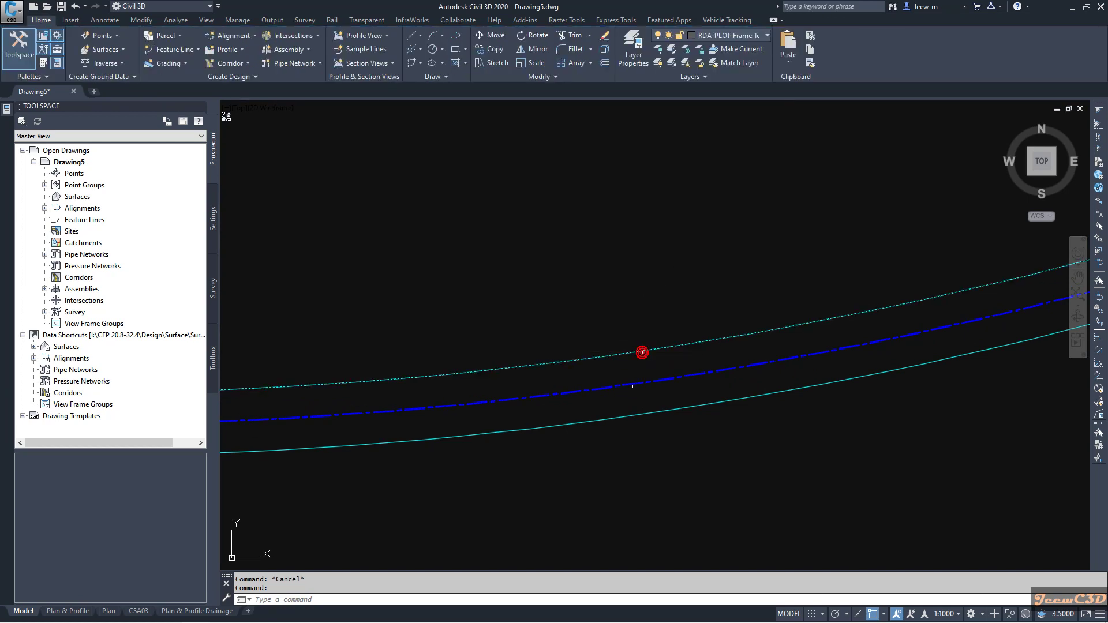
left_click(642, 353)
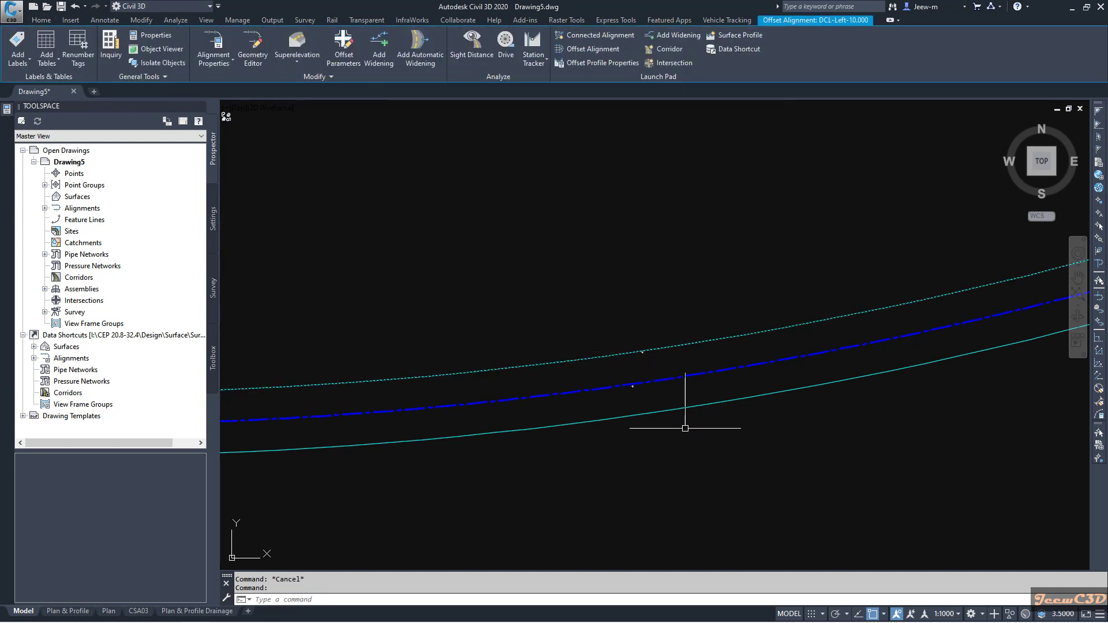
key("Escape")
left_click(685, 408)
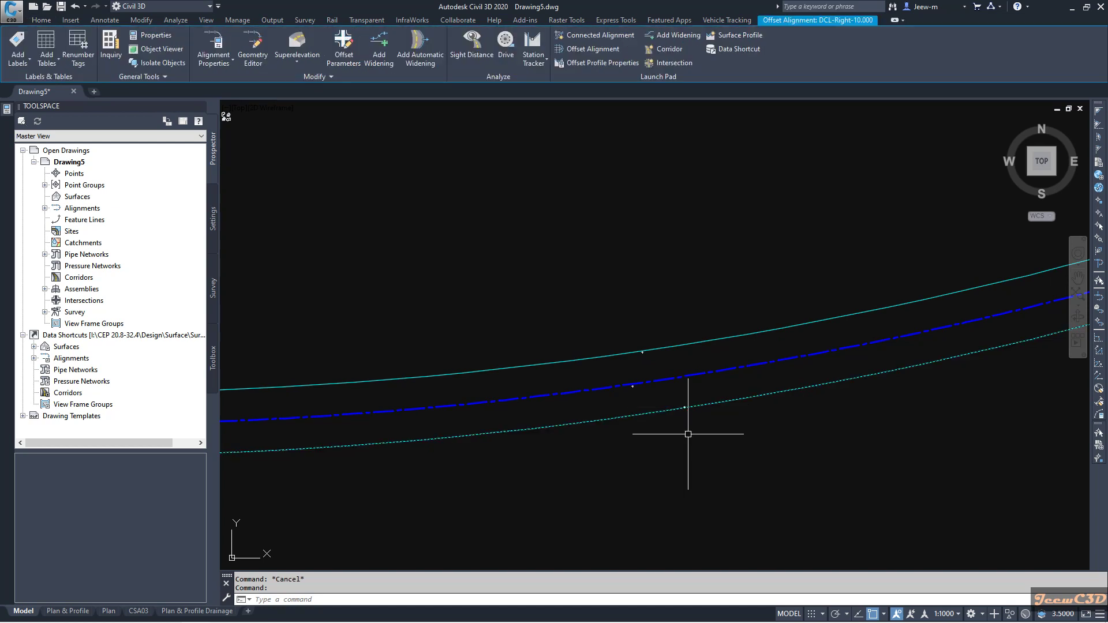
key("Escape")
Step: Select the DCL-Left-10.000 offset alignment
scroll(688, 434, "down", 5)
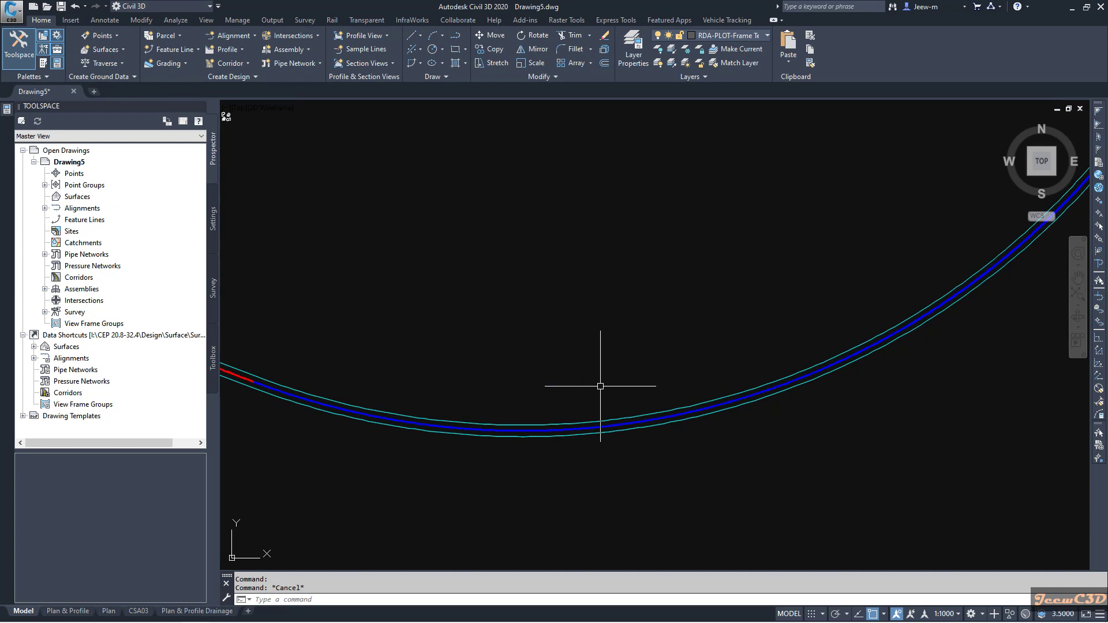
scroll(606, 420, "up", 3)
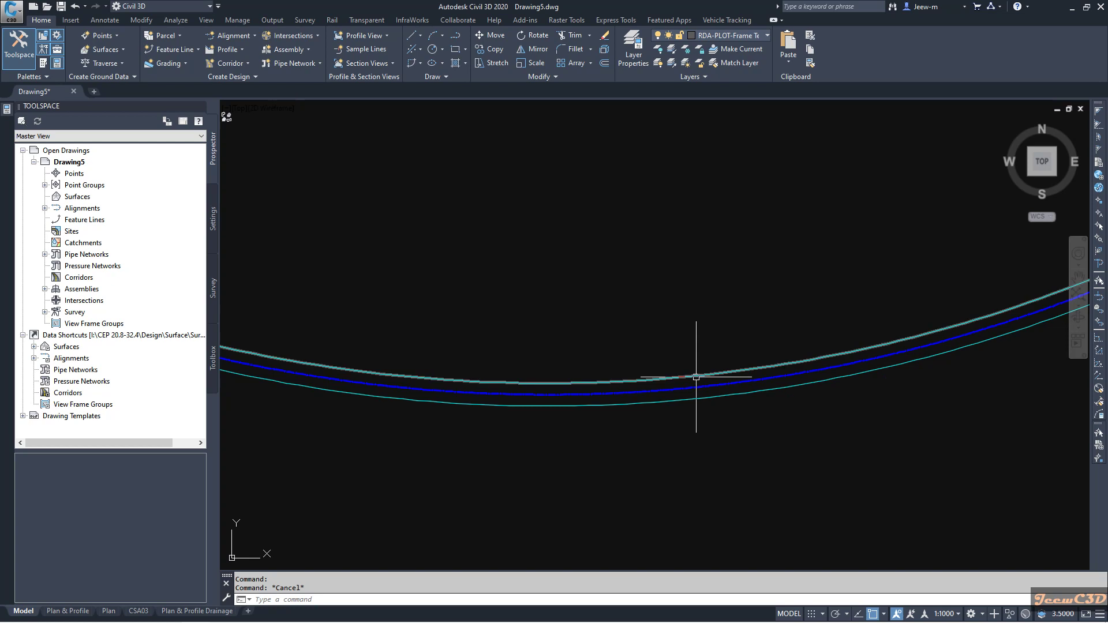
left_click(696, 377)
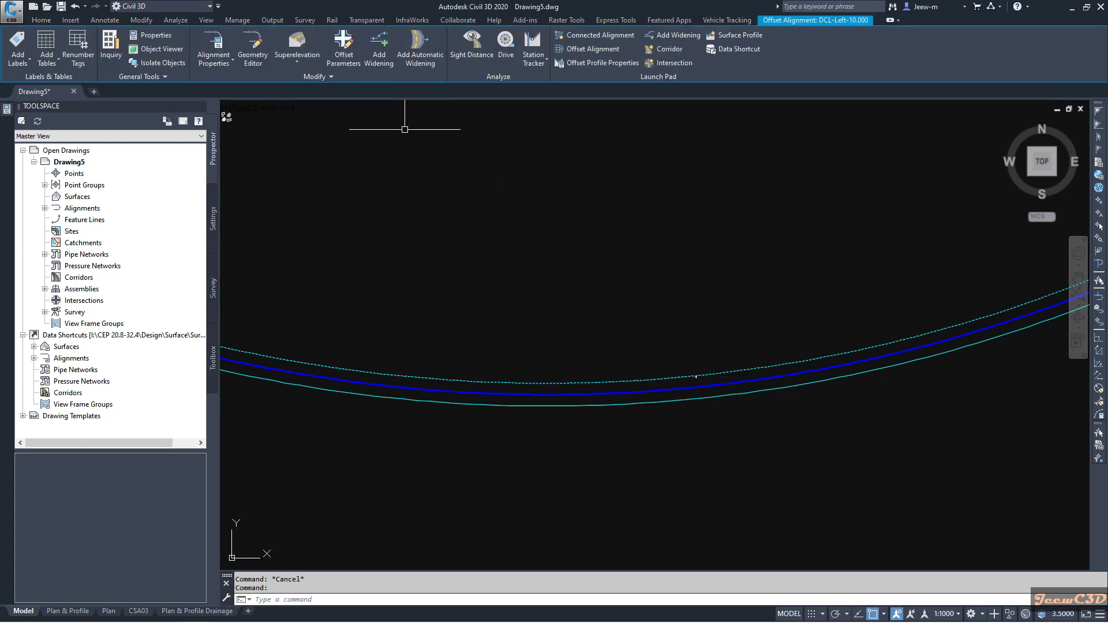
Step: Add a widening on the existing left offset, picking start 14+868.72m and end 17+025.00m
left_click(379, 55)
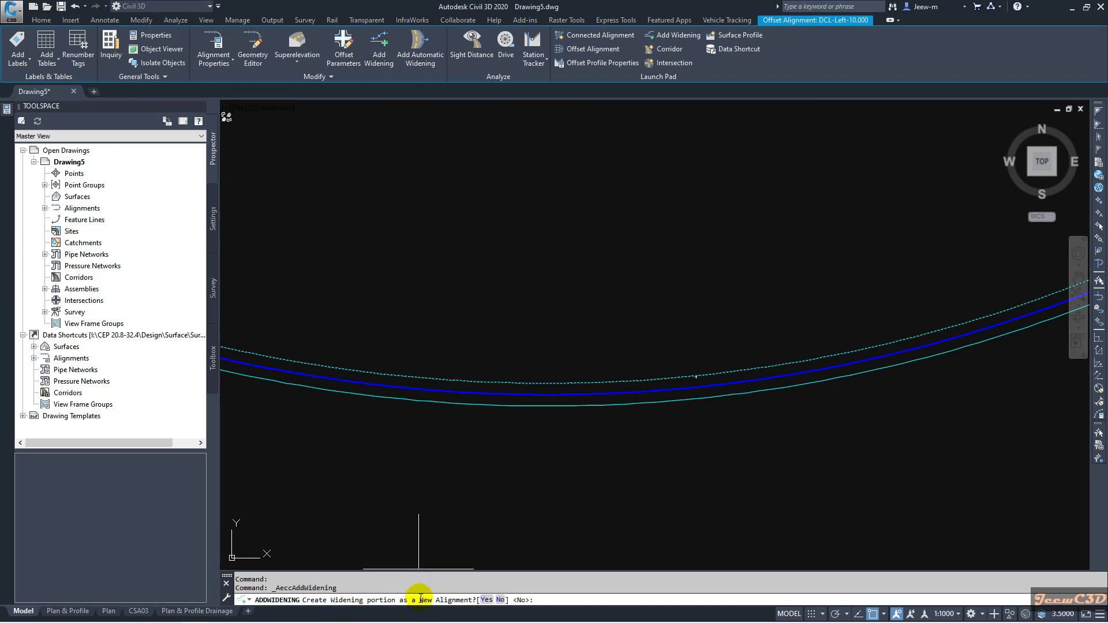
left_click(500, 600)
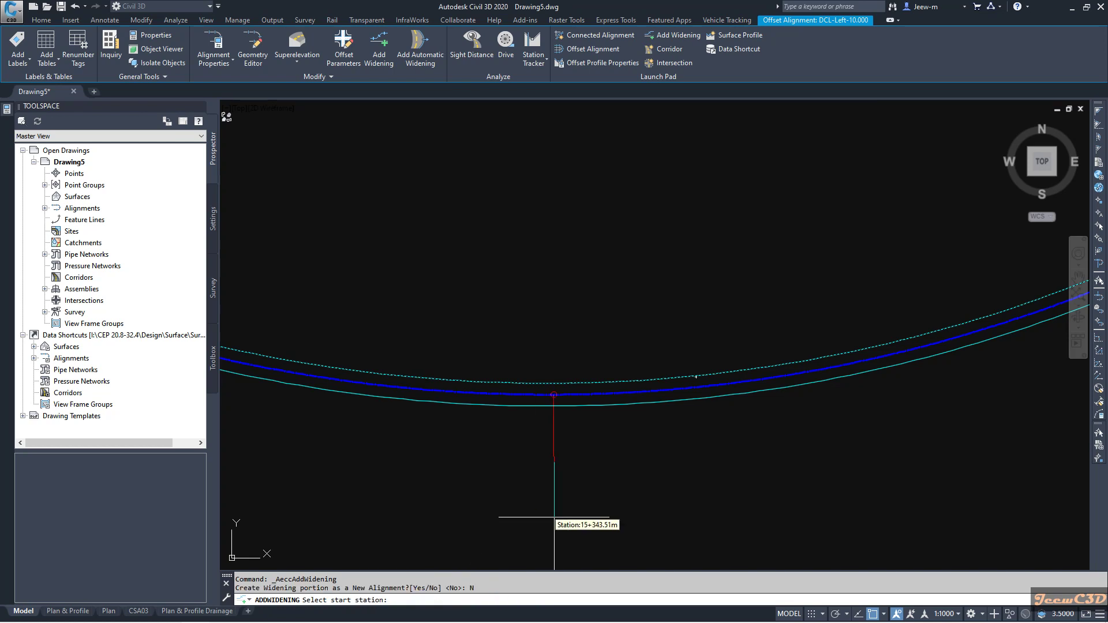
scroll(554, 517, "down", 1)
mouse_move(554, 517)
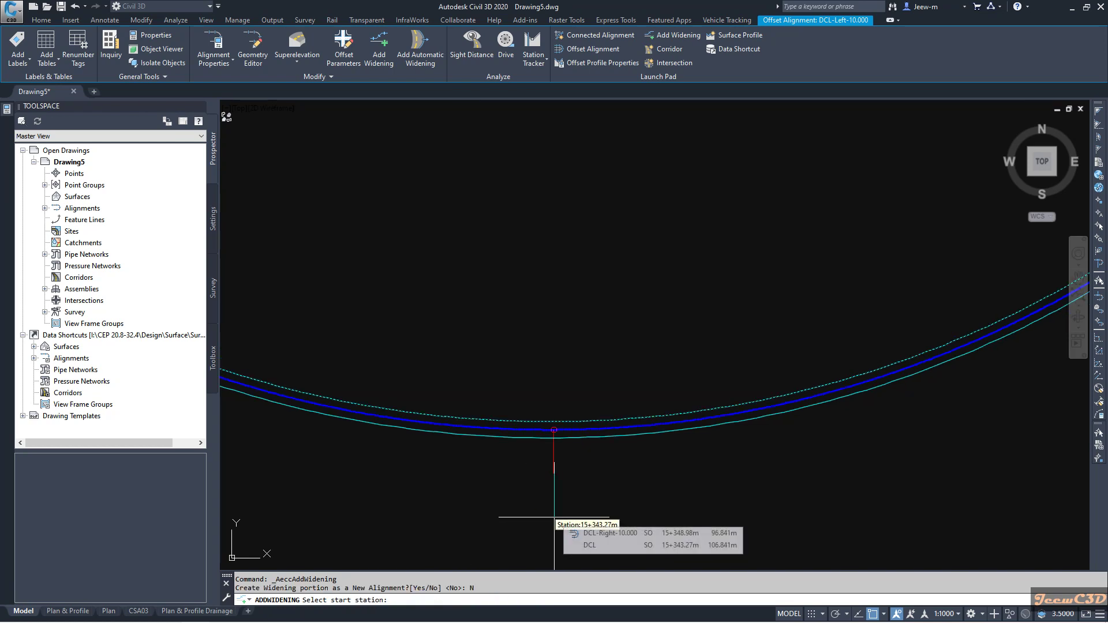
scroll(519, 478, "down", 1)
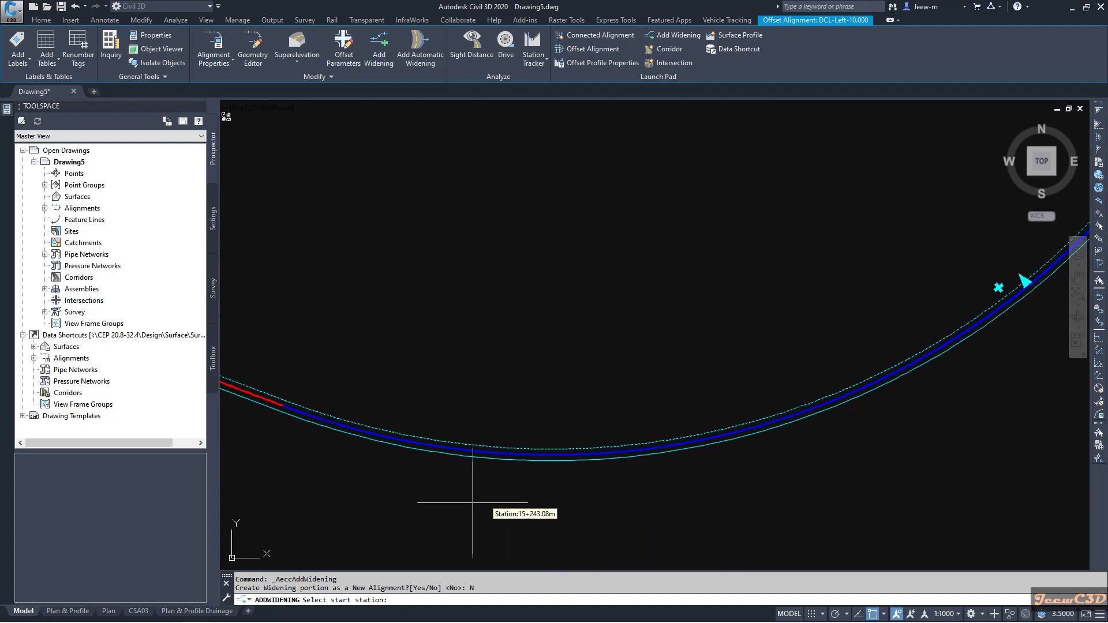
scroll(405, 418, "up", 2)
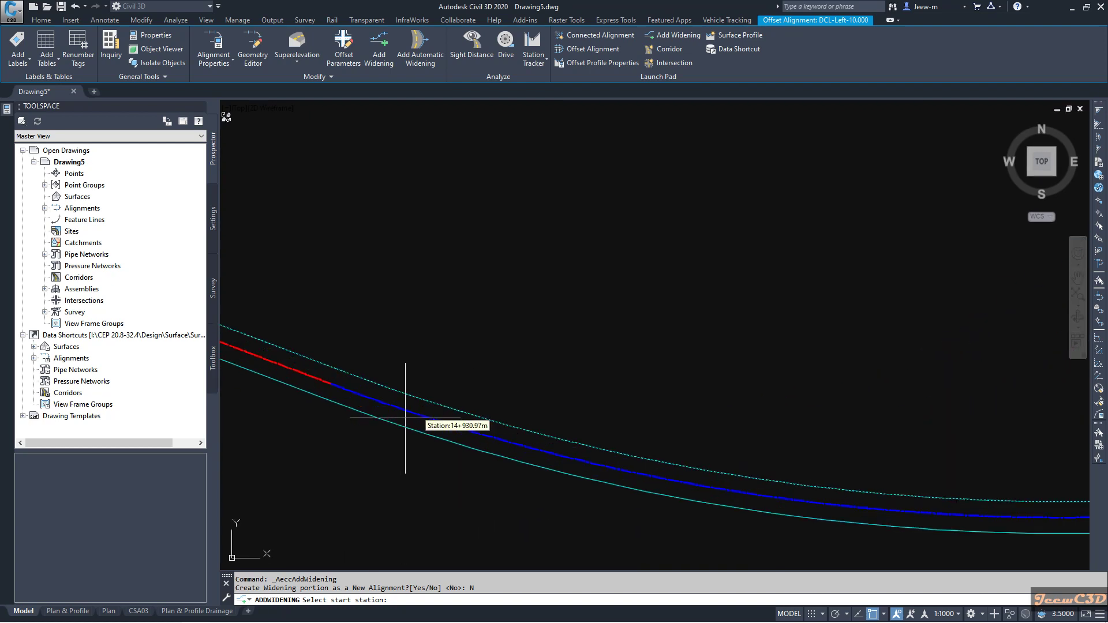
left_click(332, 384)
scroll(420, 371, "down", 2)
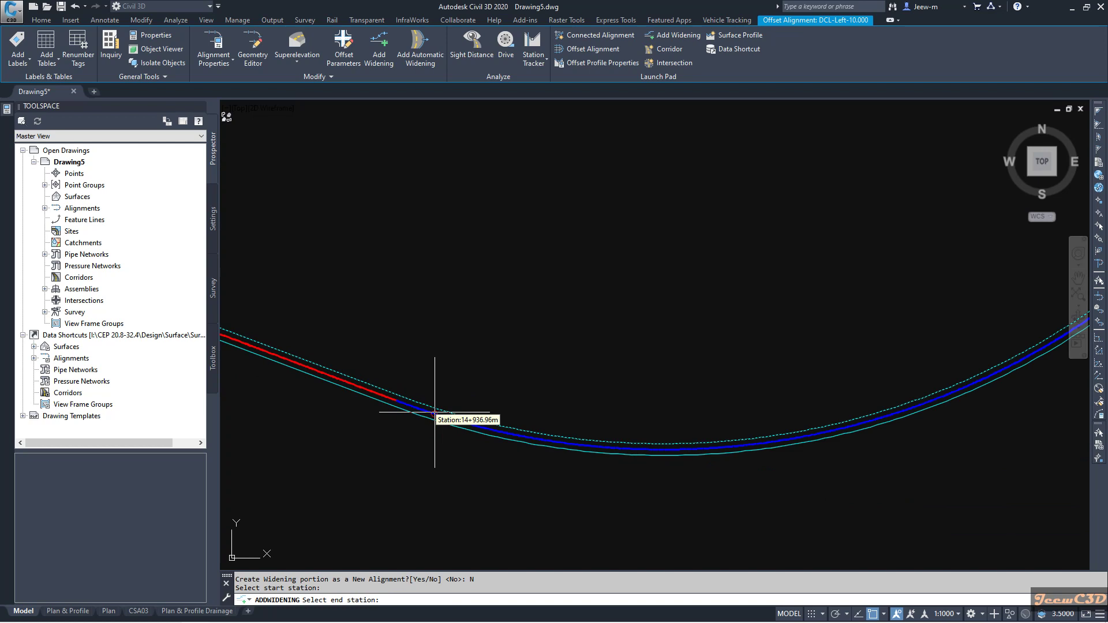
scroll(717, 346, "up", 2)
scroll(643, 334, "up", 4)
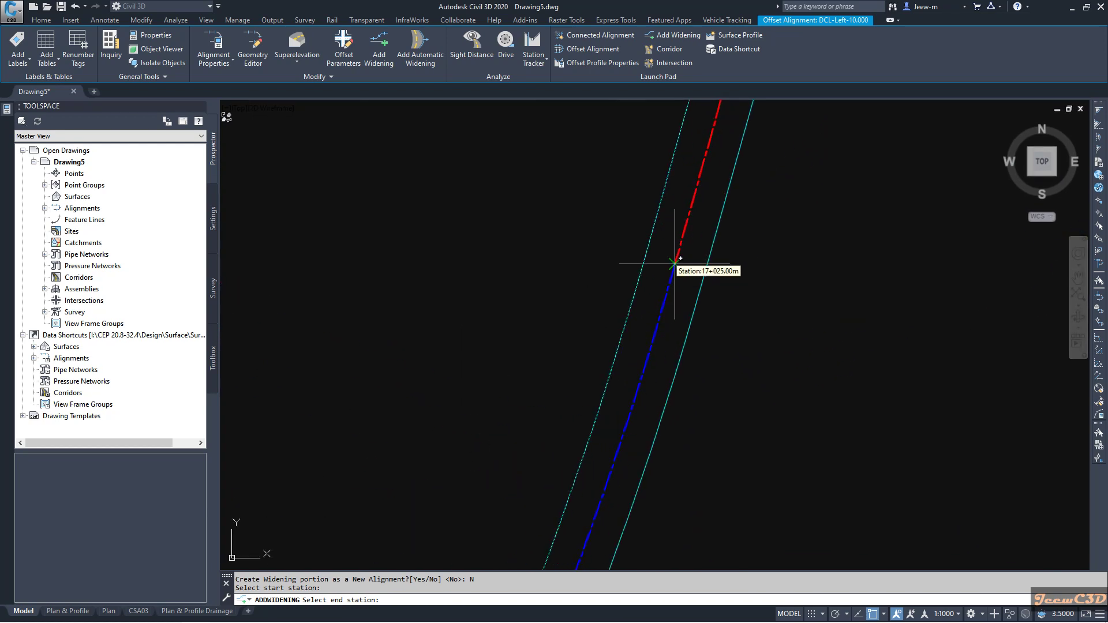
left_click(674, 264)
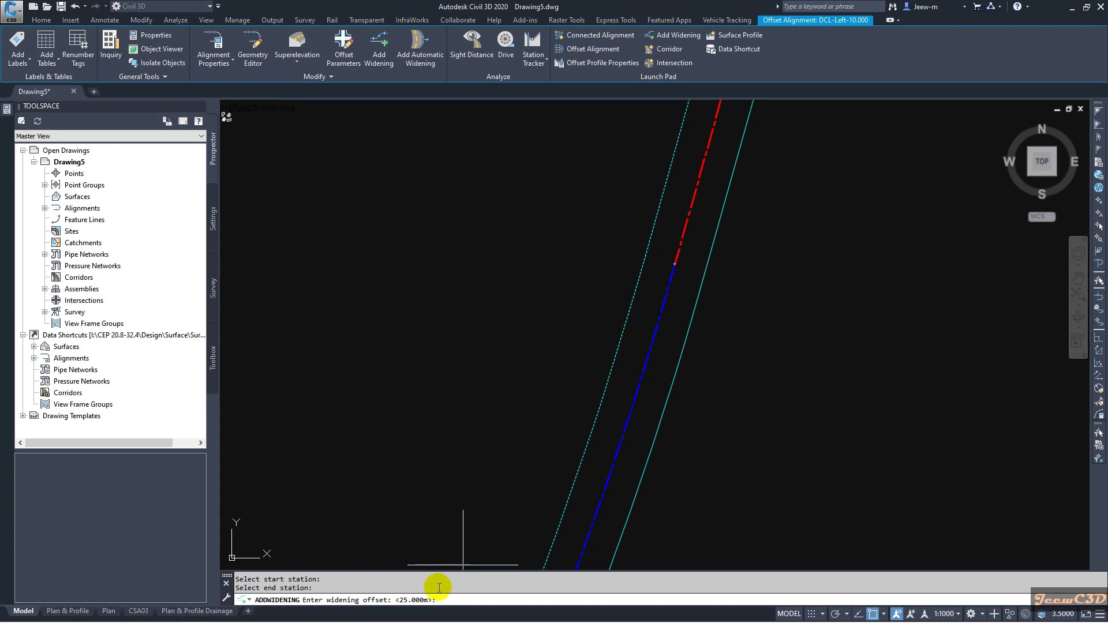
Step: Enter an 11 m widening offset
scroll(496, 526, "down", 6)
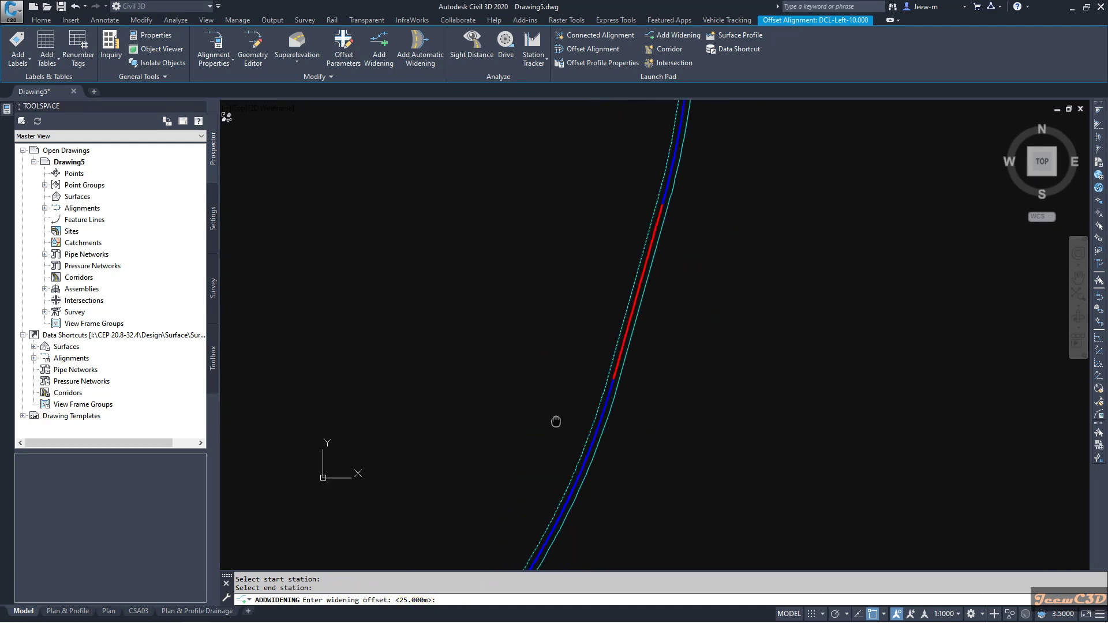
scroll(606, 404, "up", 8)
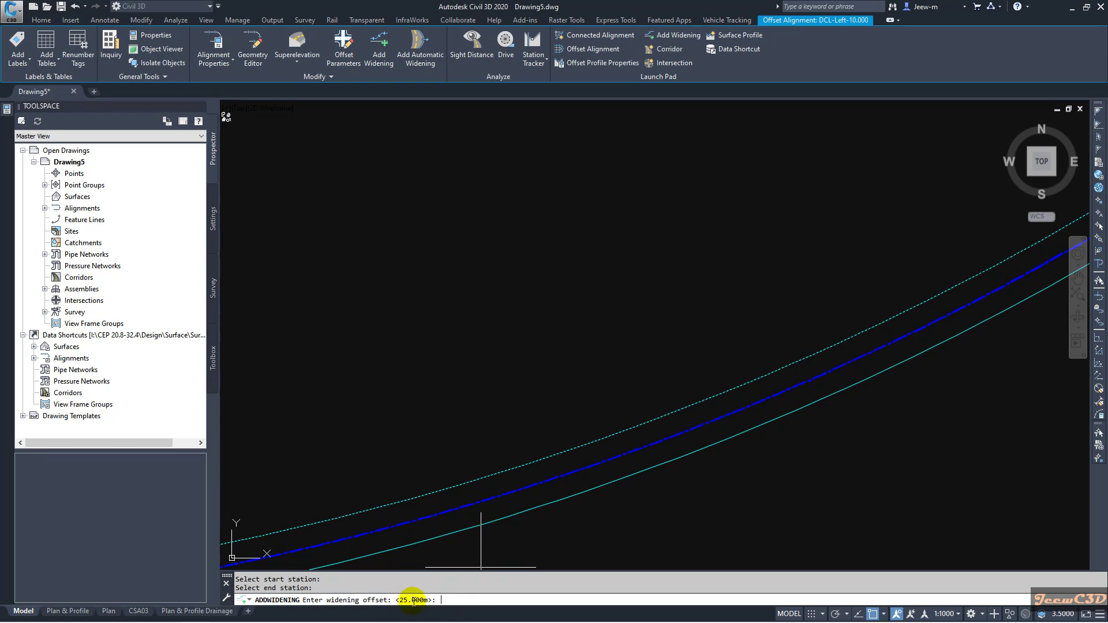
left_click(455, 600)
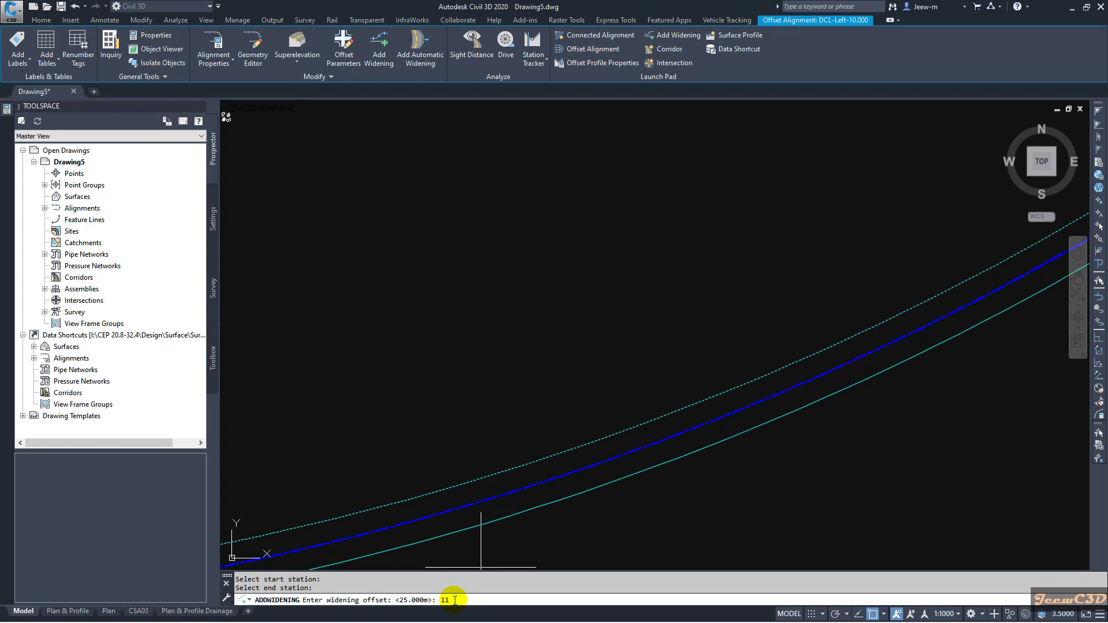
type("11")
key("Return")
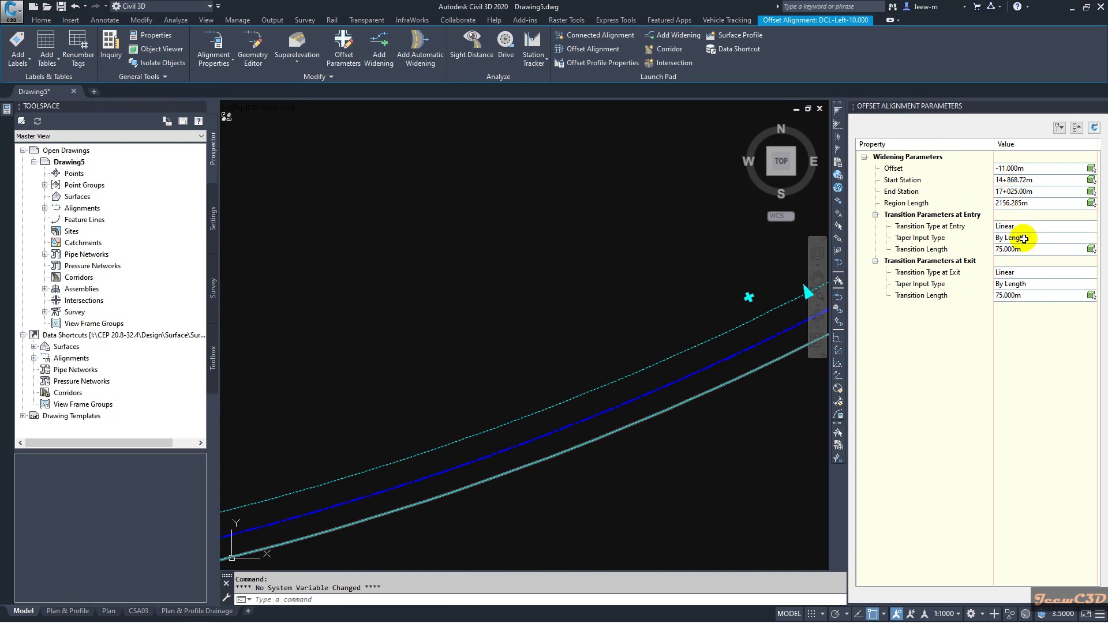
Step: Set the entry transition length to 50 m, moving the widening start to 14+843.72m
scroll(470, 404, "down", 4)
scroll(461, 381, "up", 2)
scroll(510, 393, "up", 5)
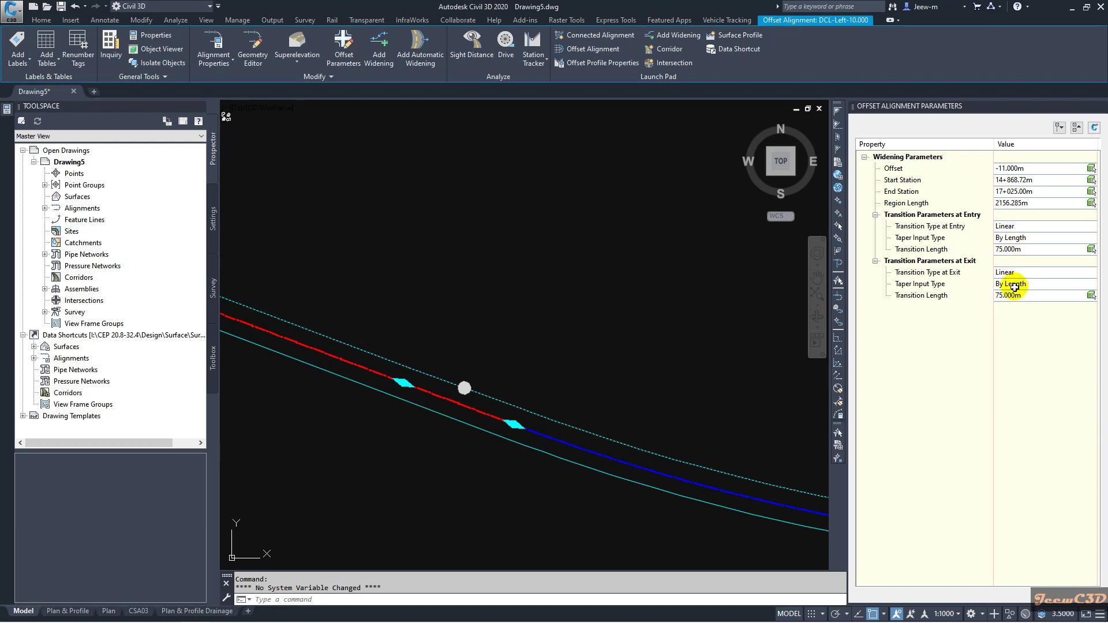
left_click(1018, 250)
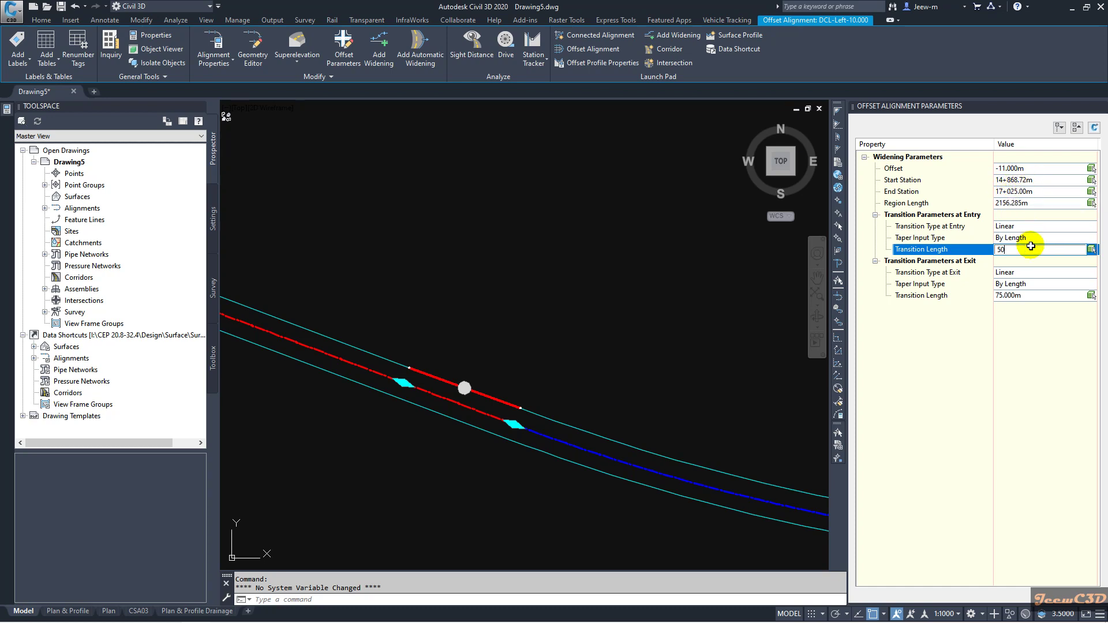
key("Return")
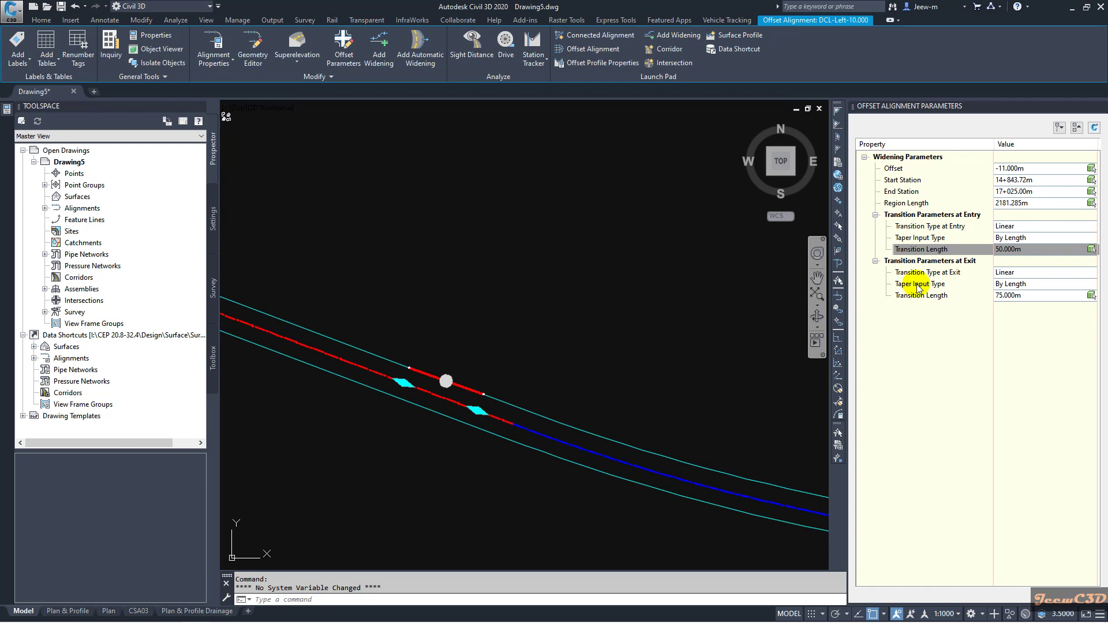
left_click(911, 180)
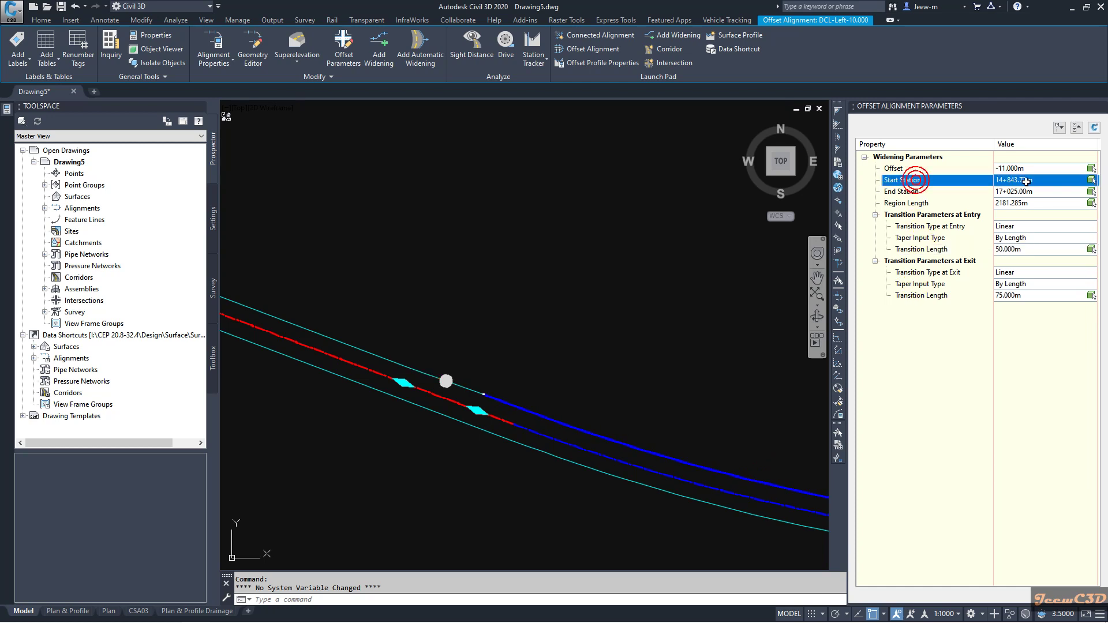
Step: Reset the widening start station to 14+868.72m and set the exit transition length to 50 m
left_click(1090, 181)
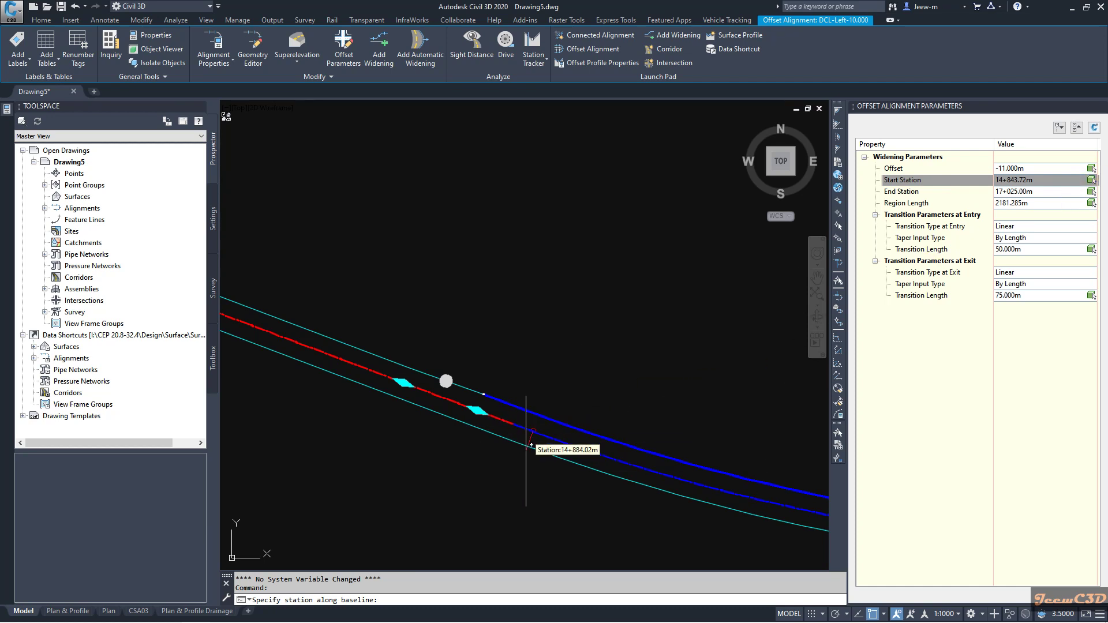
left_click(514, 425)
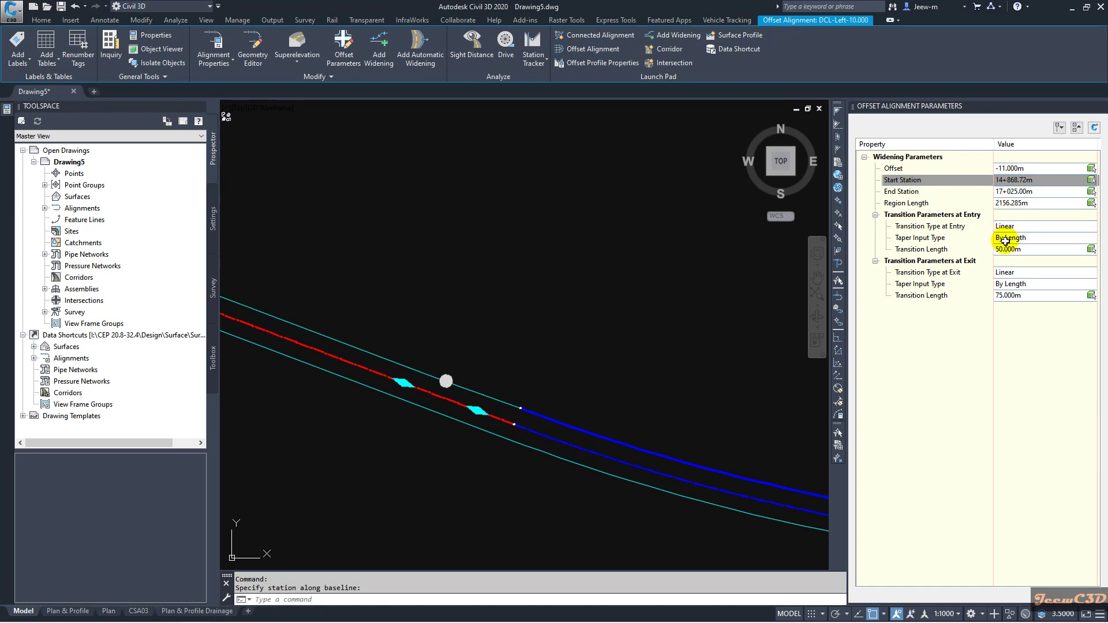
left_click(1014, 297)
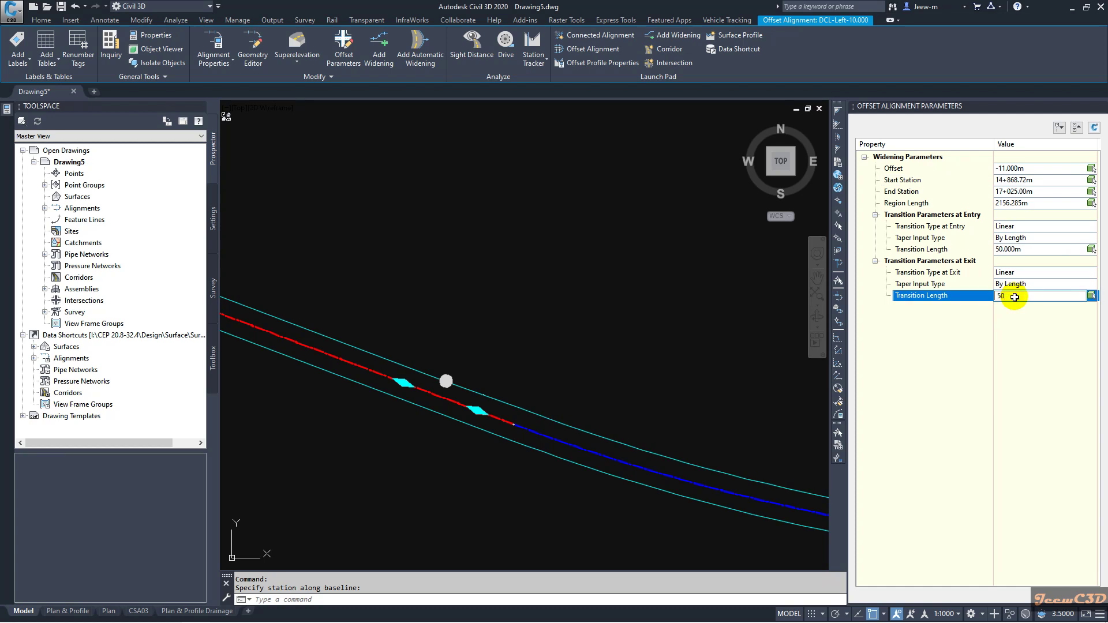
key("Return")
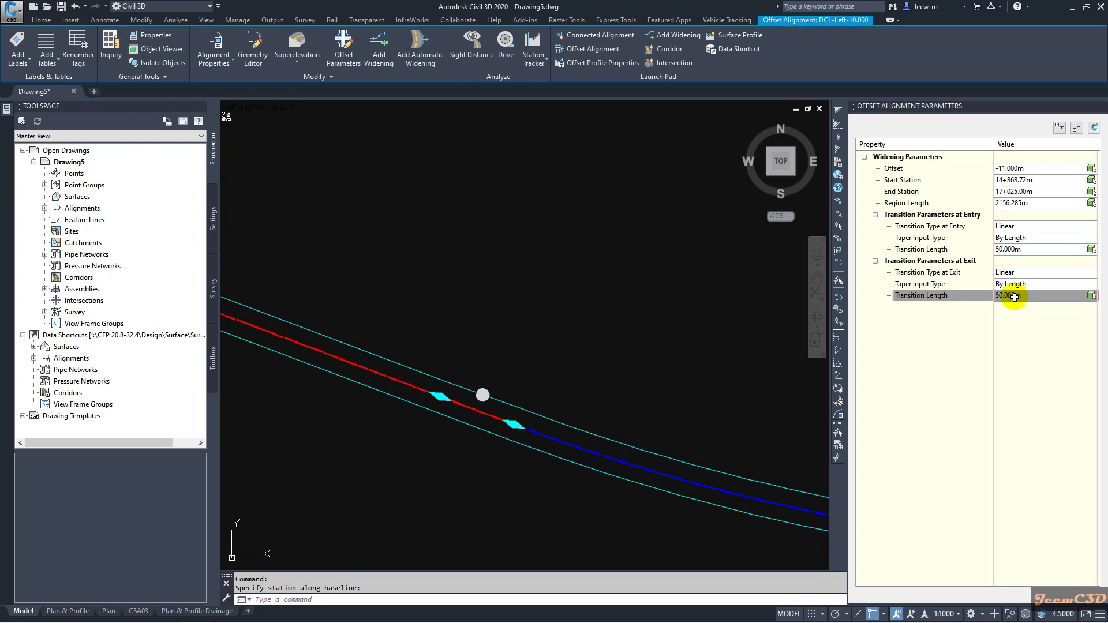
Step: Pan along the curved alignment to review the left-side widening transitions
scroll(606, 361, "down", 5)
scroll(612, 323, "up", 6)
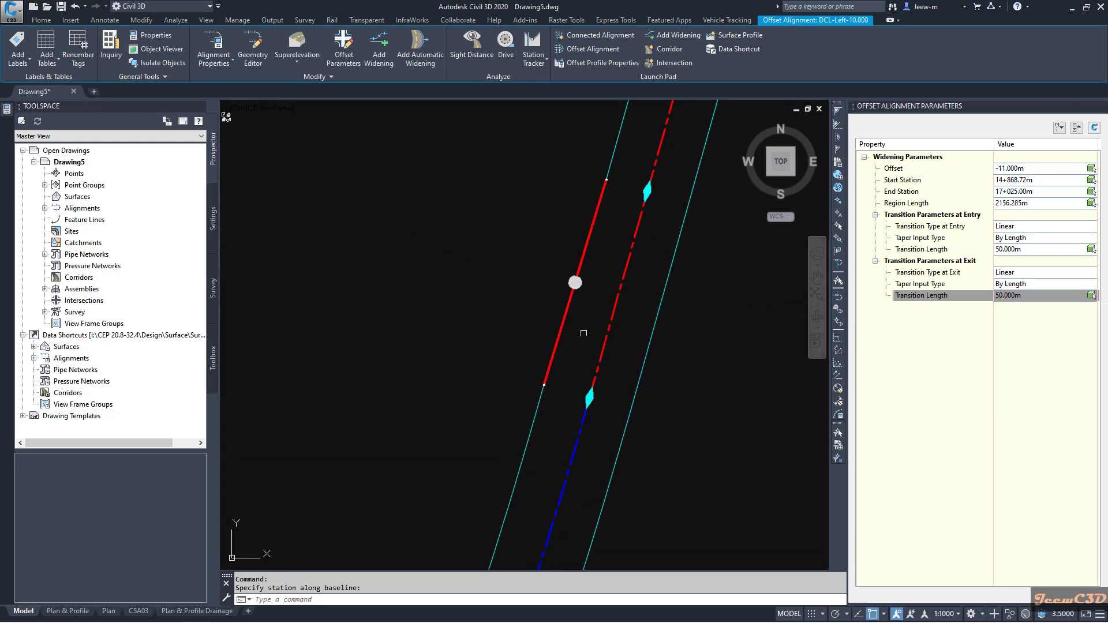
middle_click_drag(586, 342, 536, 407)
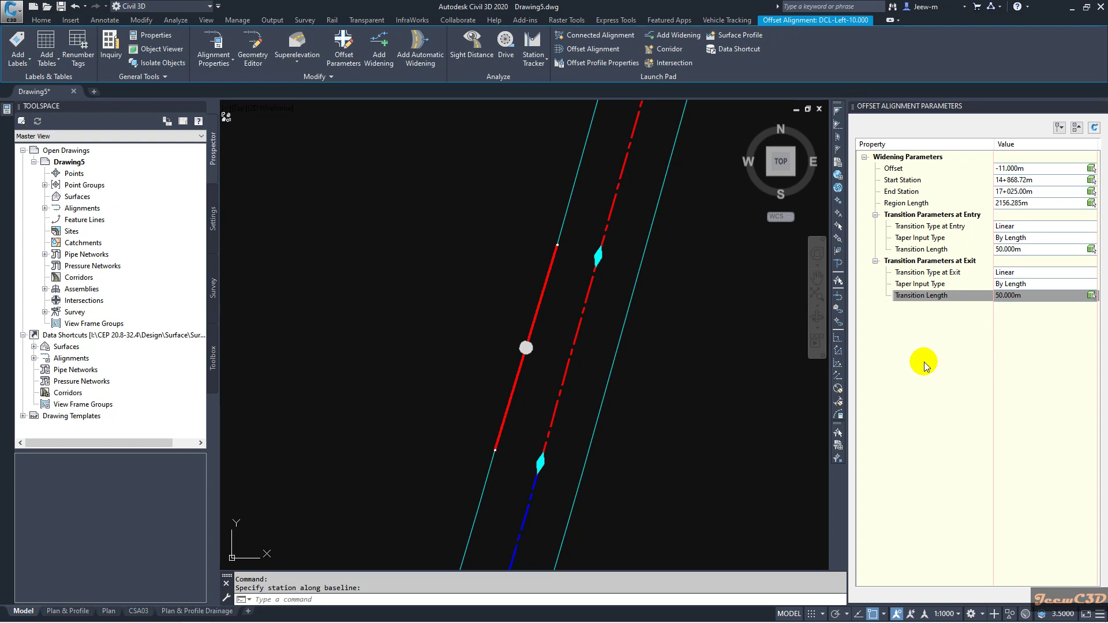
scroll(764, 308, "down", 3)
mouse_move(539, 391)
middle_mouse_down()
mouse_move(539, 272)
mouse_move(508, 327)
middle_mouse_up()
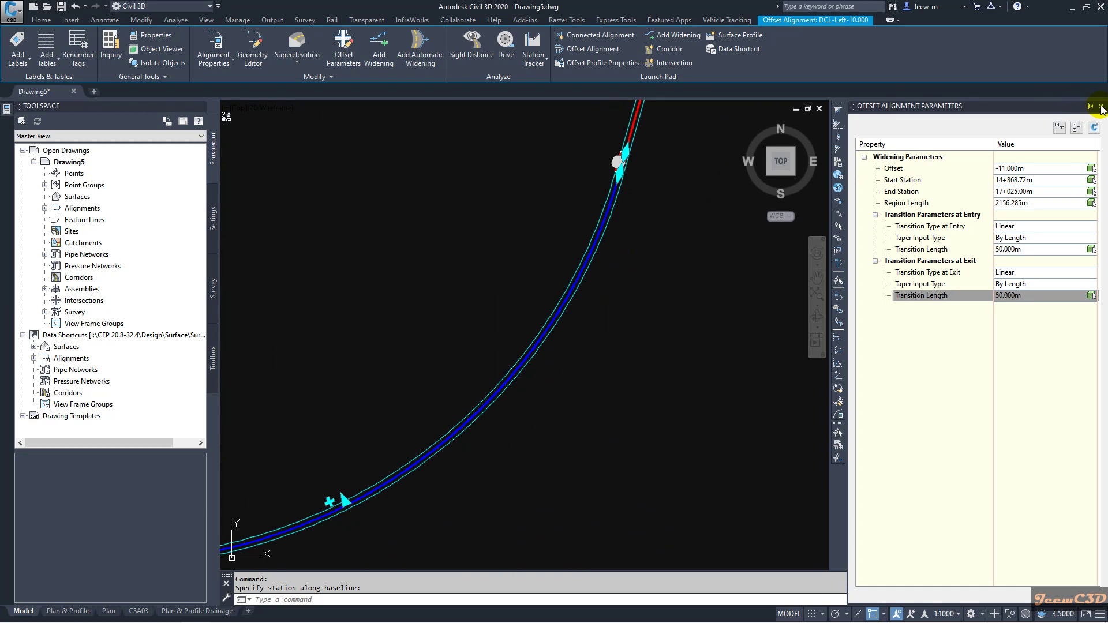
Step: Close the Offset Alignment Parameters palette and end the widening command
left_click(1102, 110)
scroll(554, 341, "down", 5)
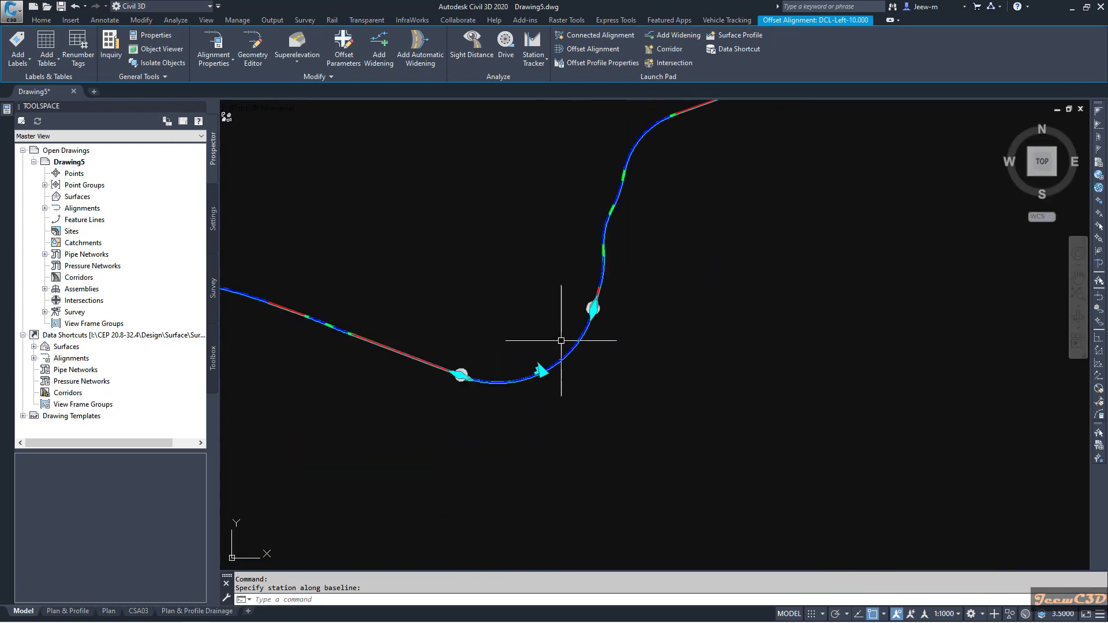
scroll(661, 287, "up", 5)
middle_click_drag(675, 242, 639, 353)
key("Escape")
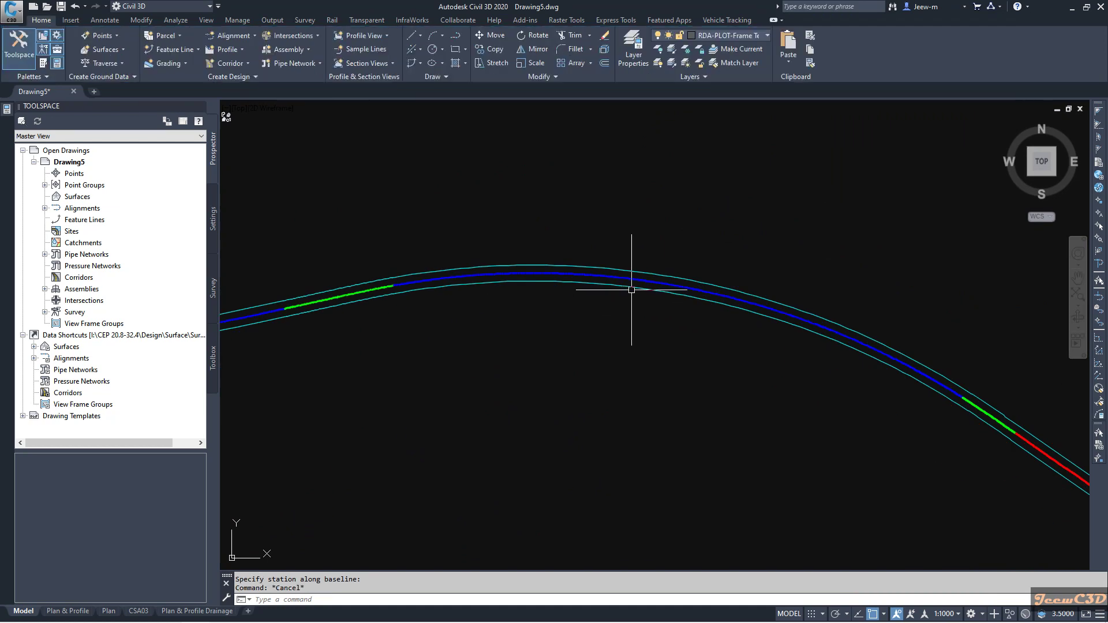
Step: Add a widening on the existing DCL-Right-10.000, picking start 24+149.34m and end 24+893.57m
left_click(632, 287)
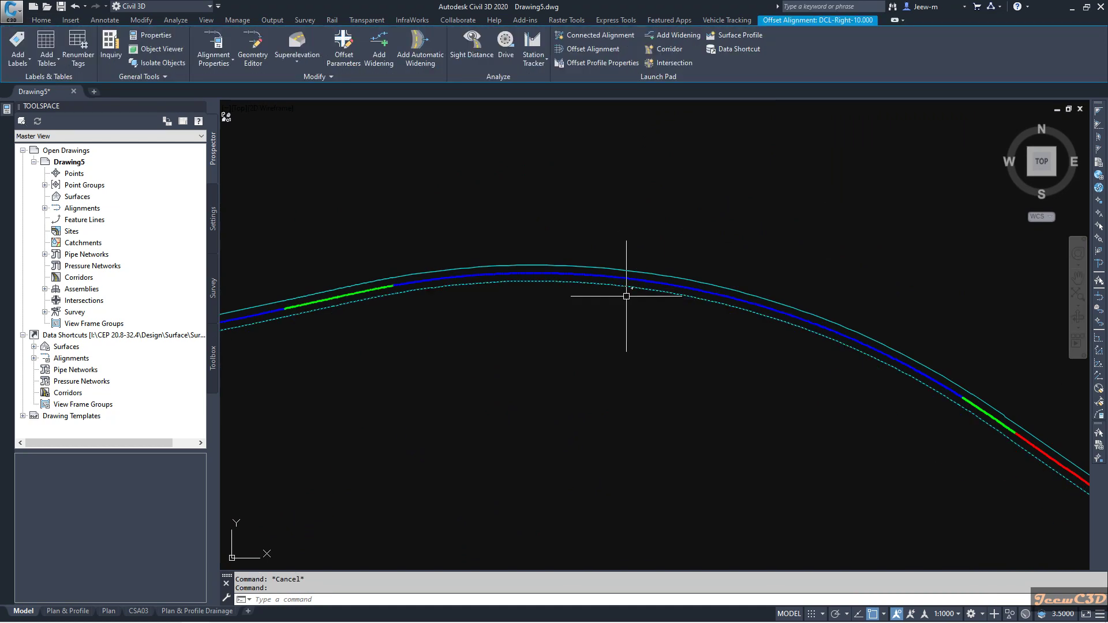
left_click(379, 49)
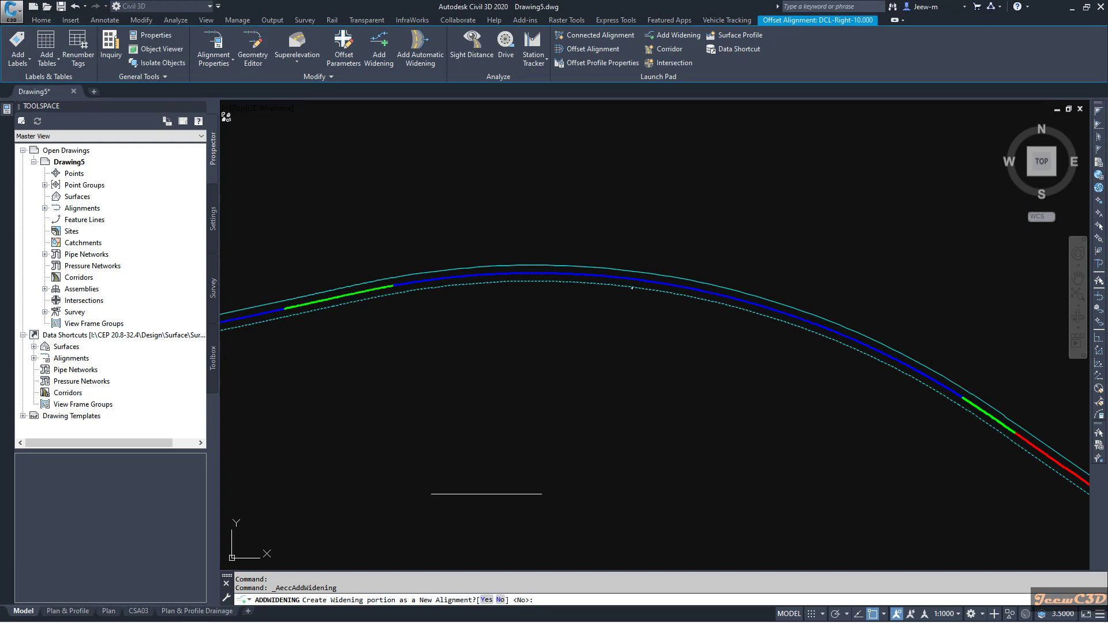
left_click(501, 600)
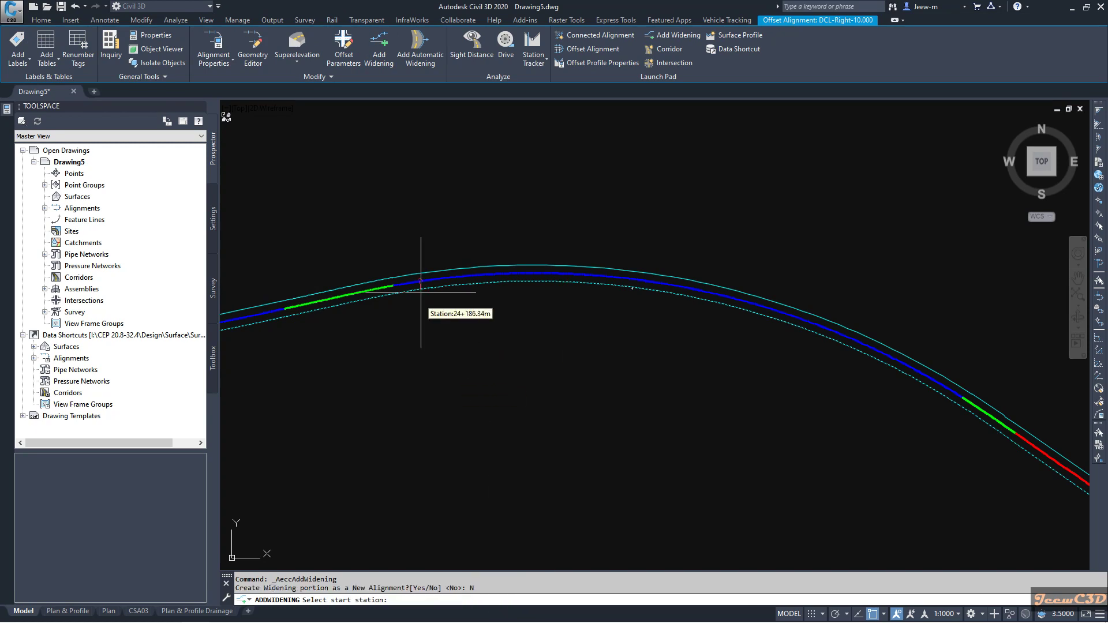
left_click(396, 298)
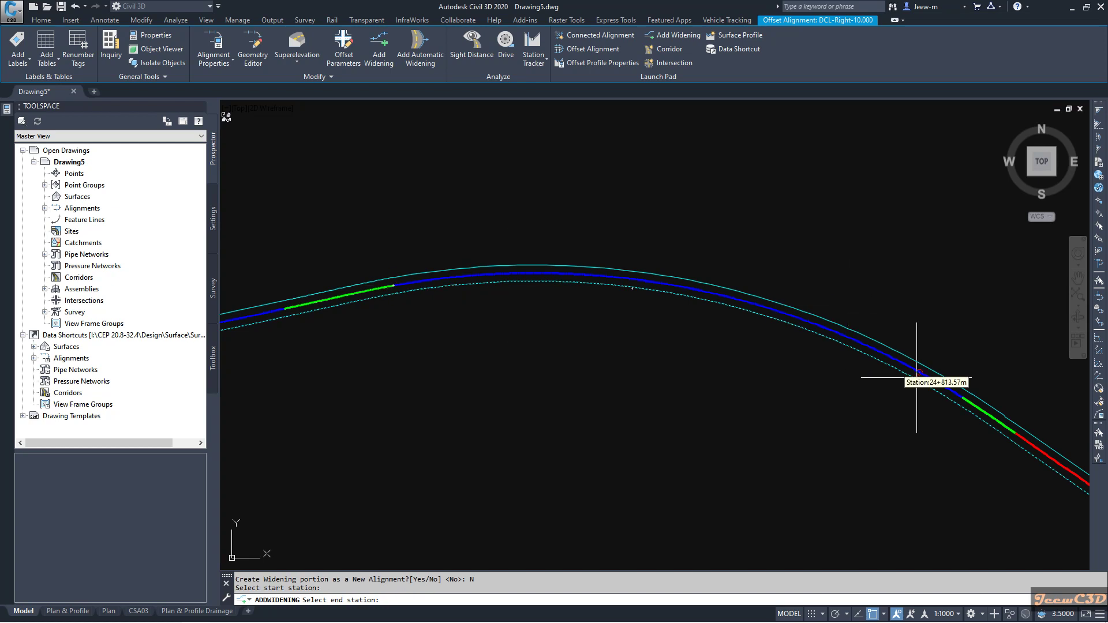
scroll(962, 397, "up", 2)
left_click(960, 396)
left_click(443, 601)
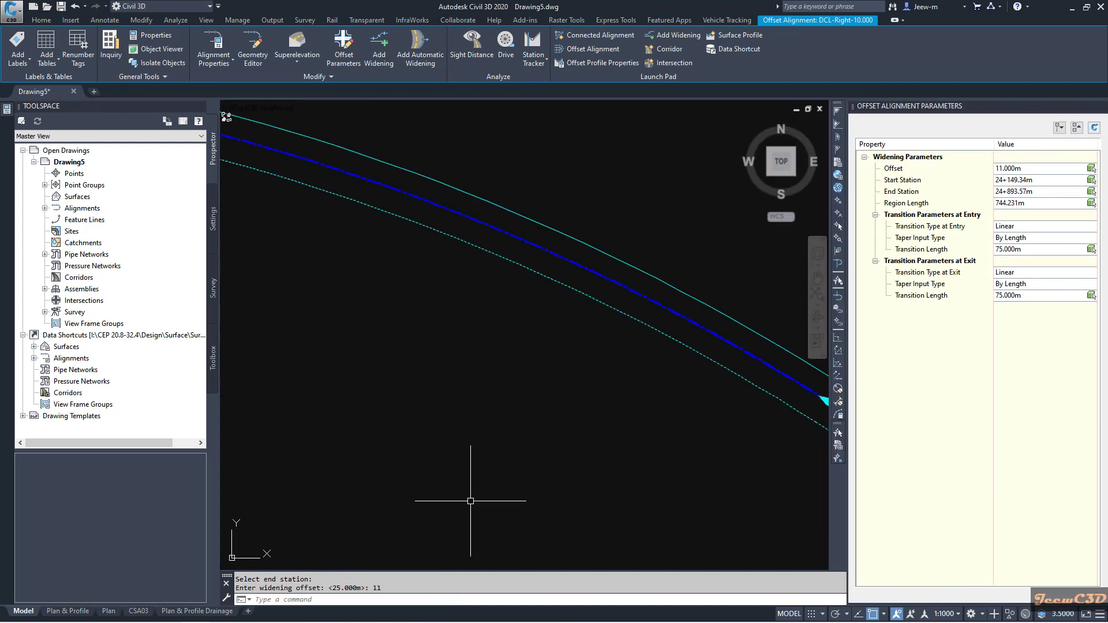
Step: Review the whole right-side widening region and close the parameters palette
scroll(576, 299, "down", 3)
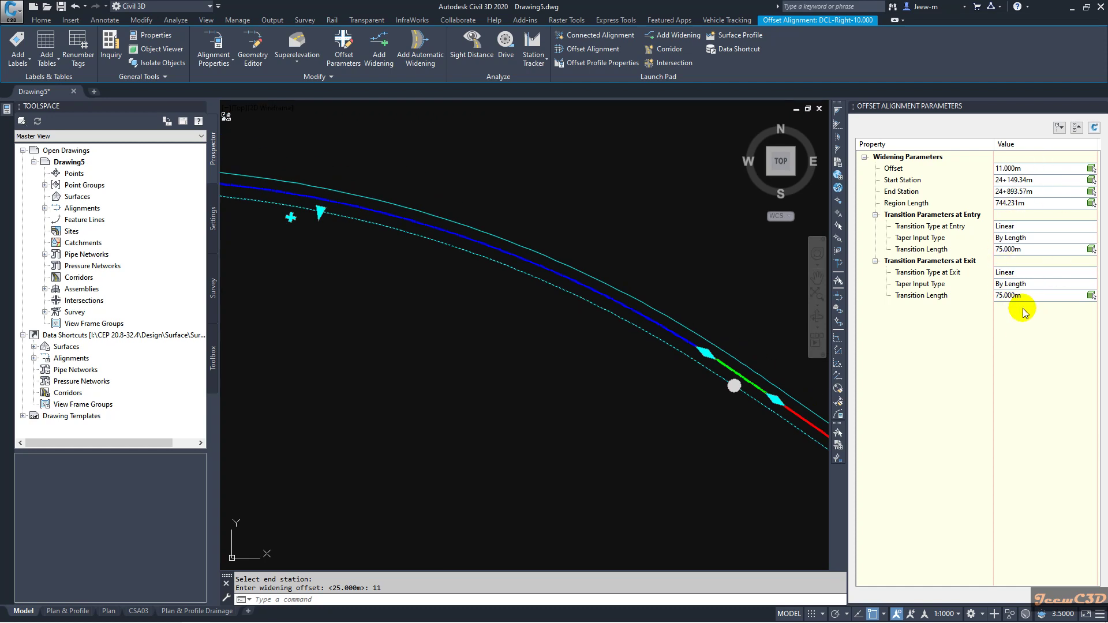
scroll(470, 383, "down", 4)
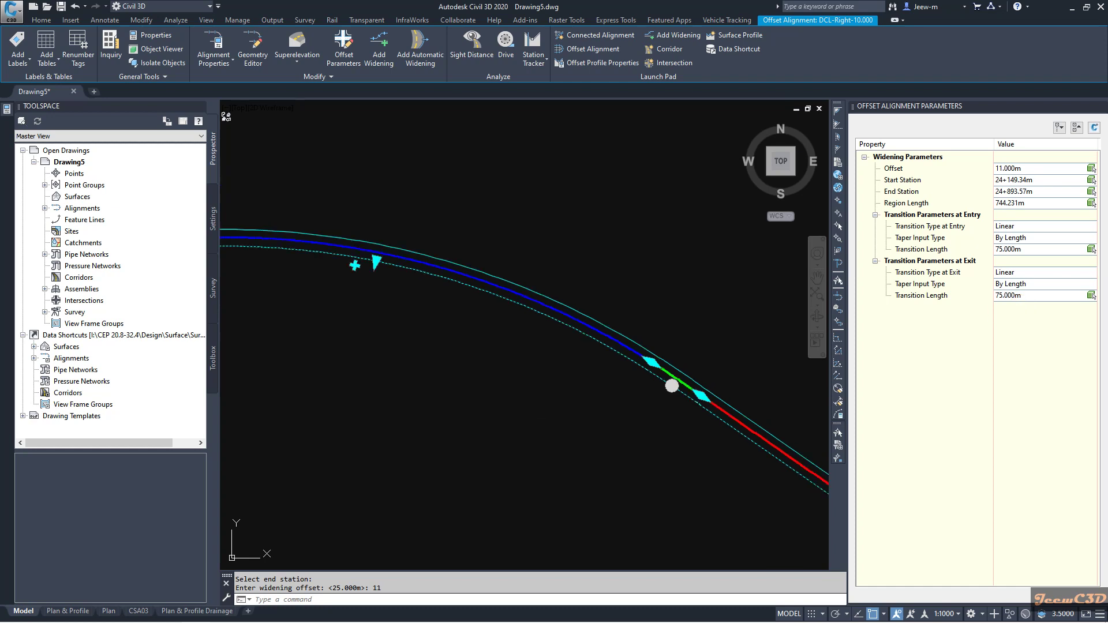
mouse_move(470, 384)
middle_mouse_down()
mouse_move(606, 346)
mouse_move(601, 324)
middle_mouse_up()
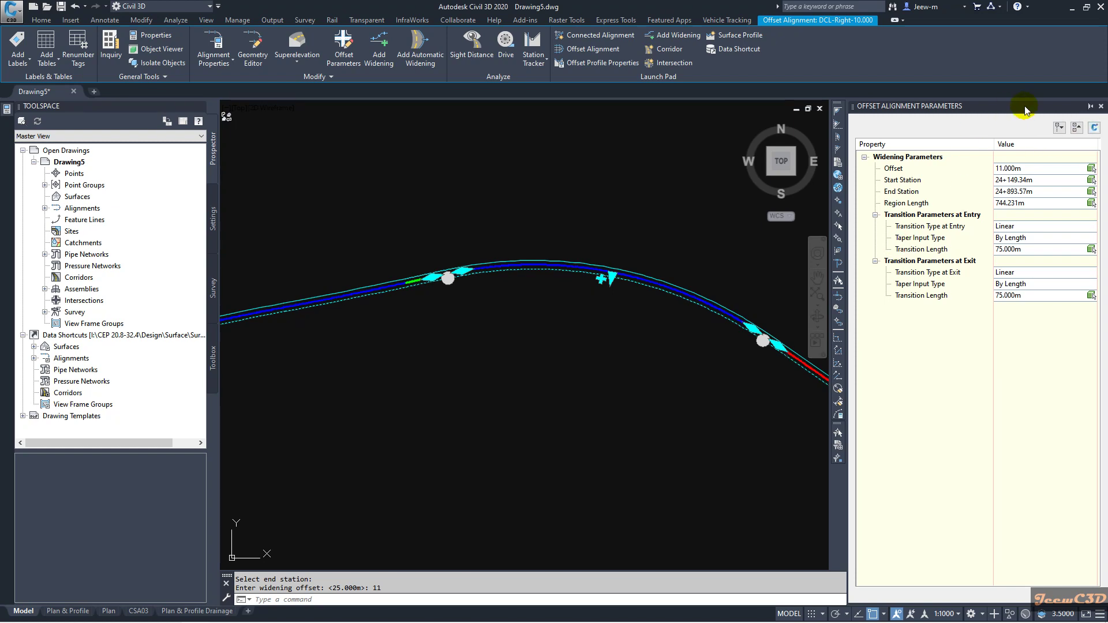
left_click(1101, 106)
Step: Switch the Toolspace to the Settings tab showing Drawing5's settings tree
scroll(655, 266, "up", 3)
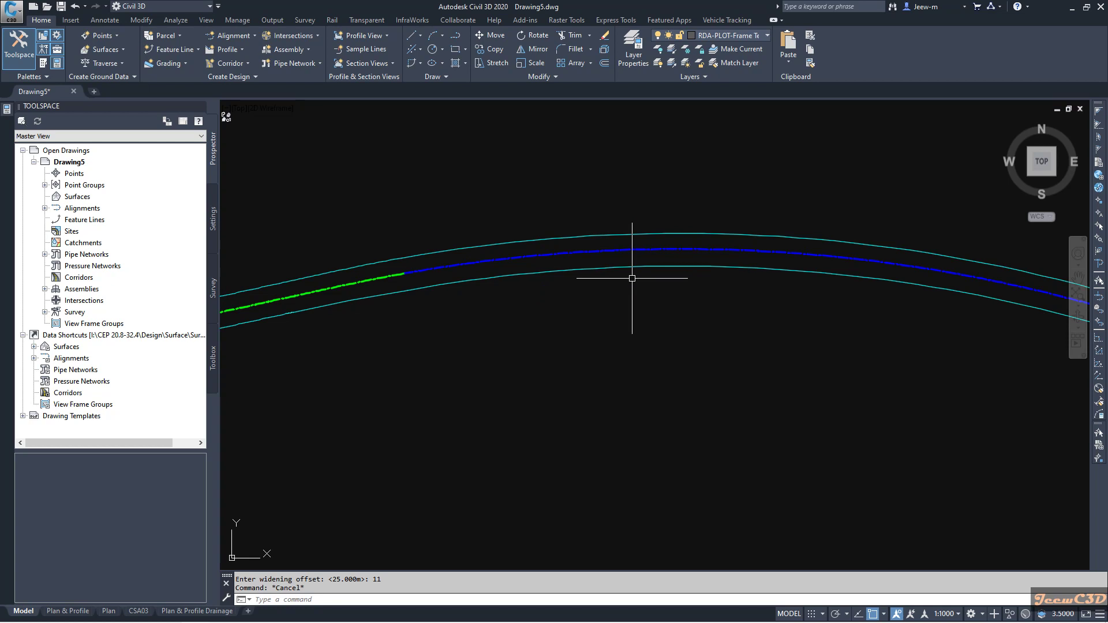
scroll(632, 278, "down", 5)
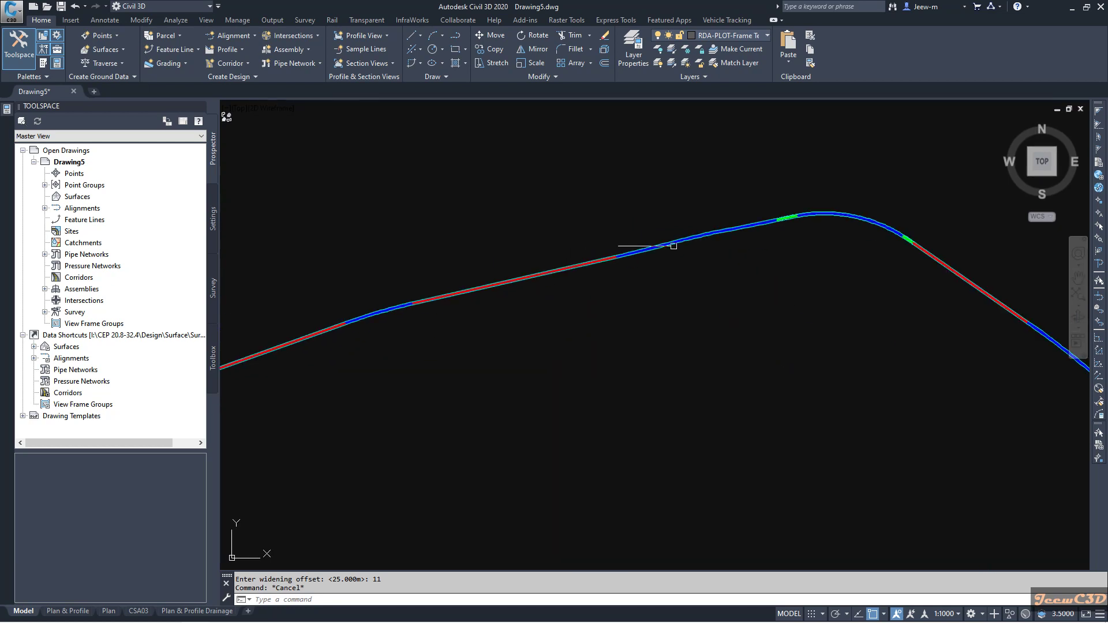
left_click(213, 228)
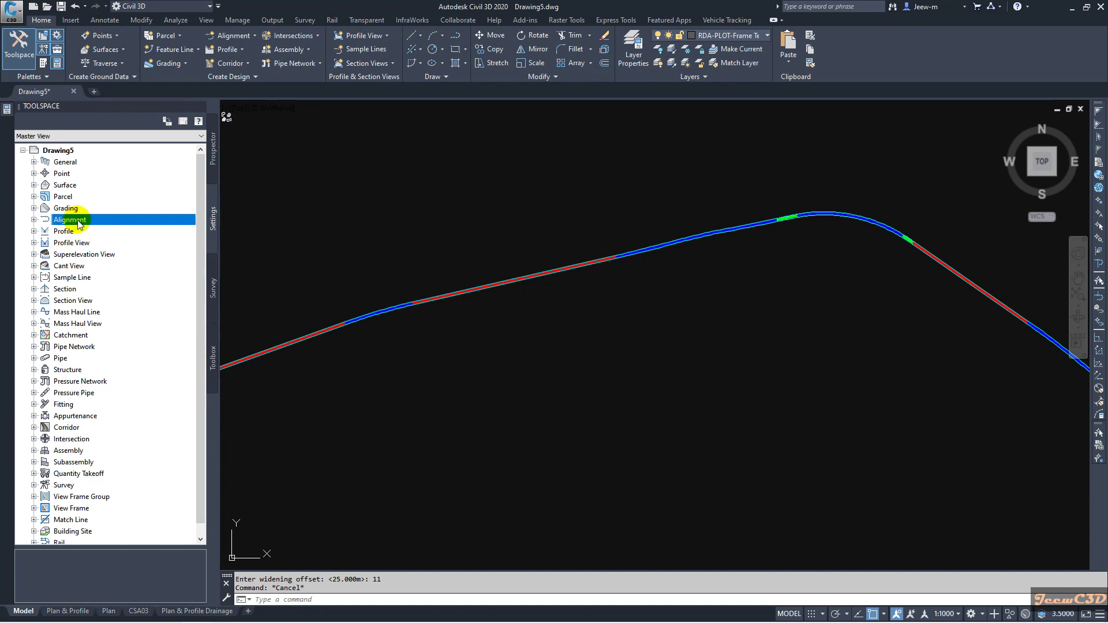
Step: Open Edit Command Settings for AddWidening under Alignment > Commands
left_click(34, 219)
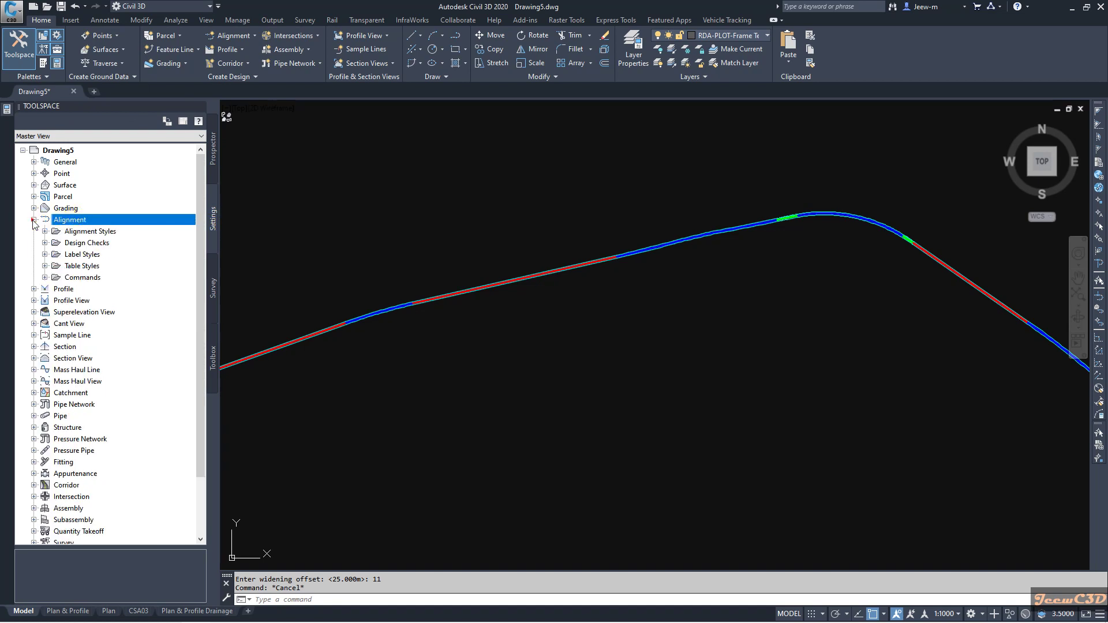
left_click(86, 278)
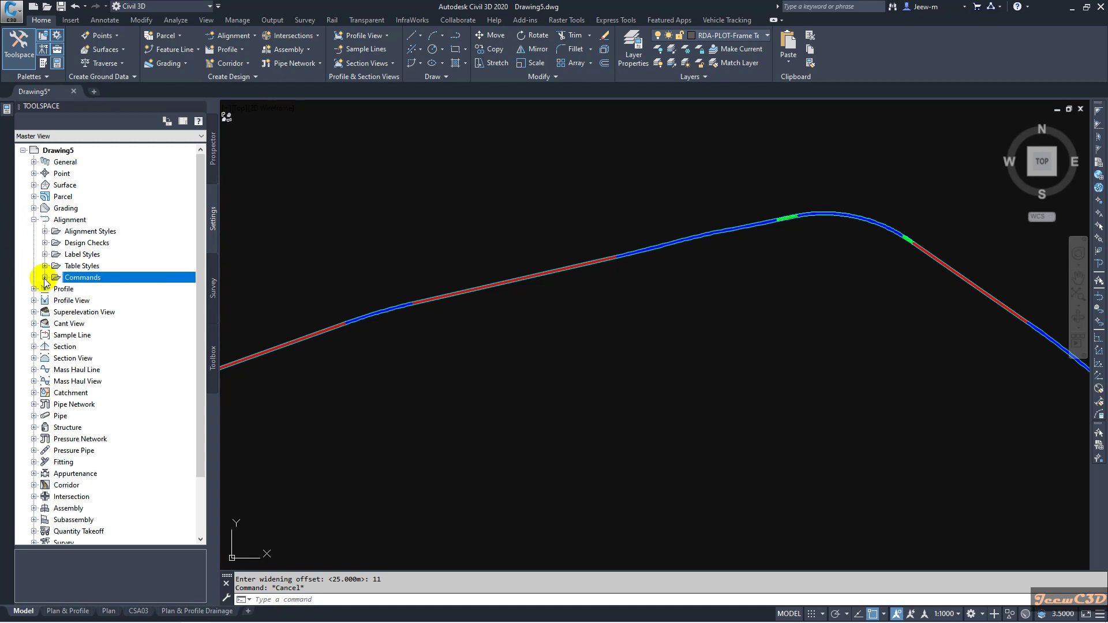
left_click(45, 277)
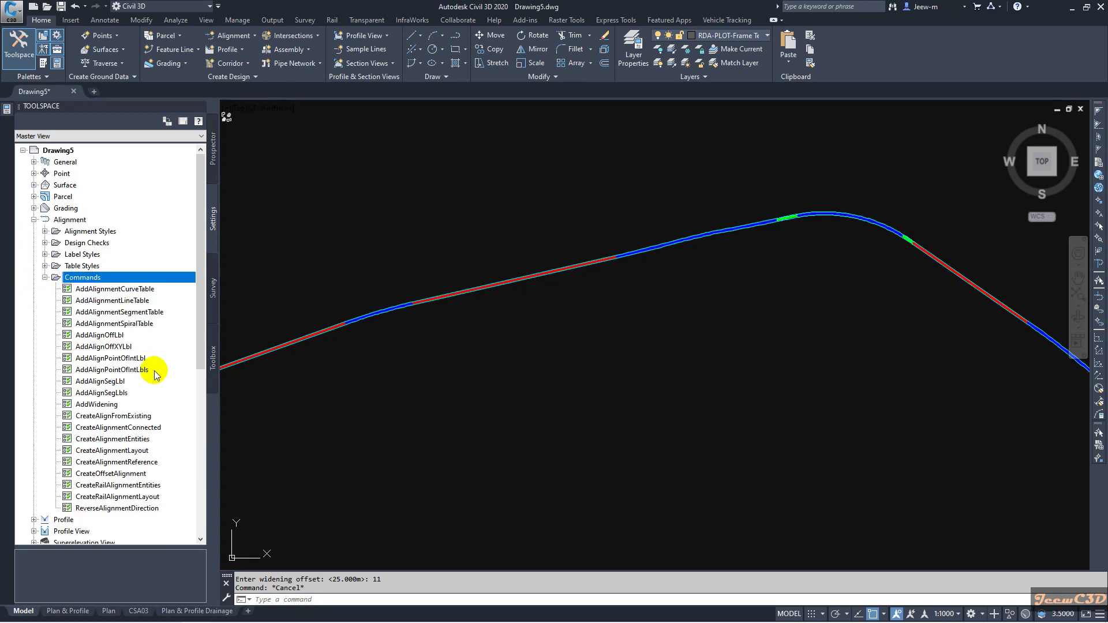
left_click(106, 407)
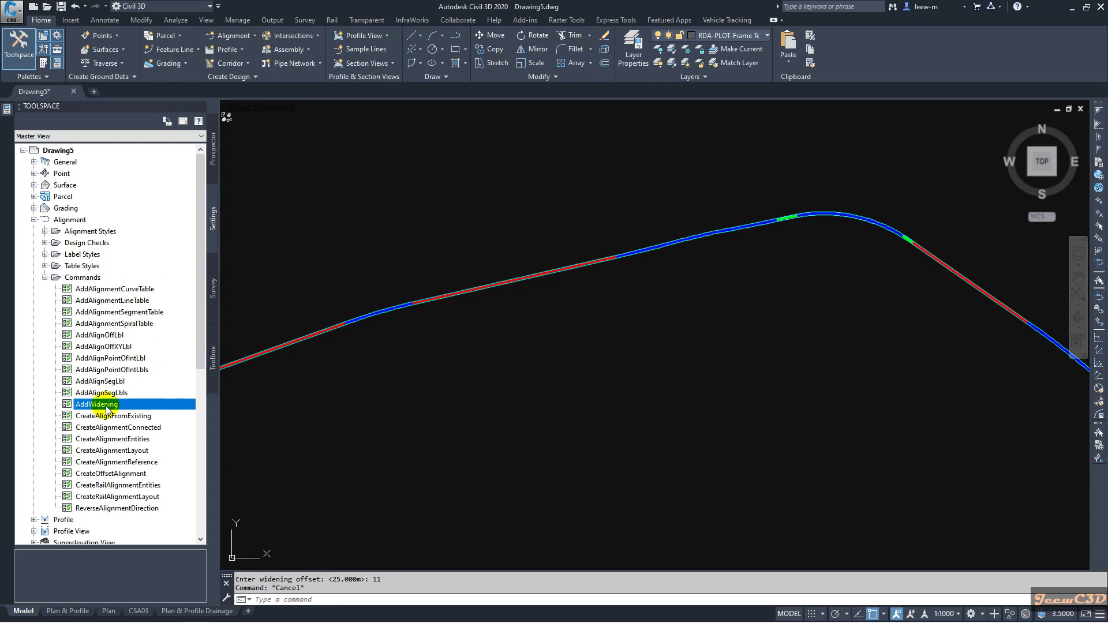
right_click(106, 409)
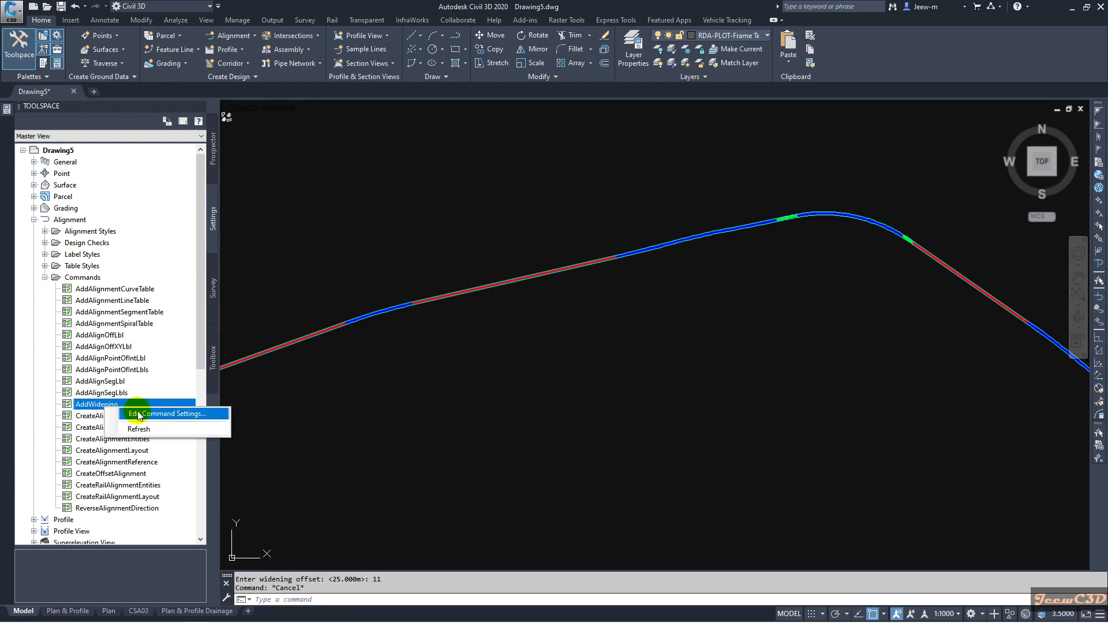
left_click(157, 414)
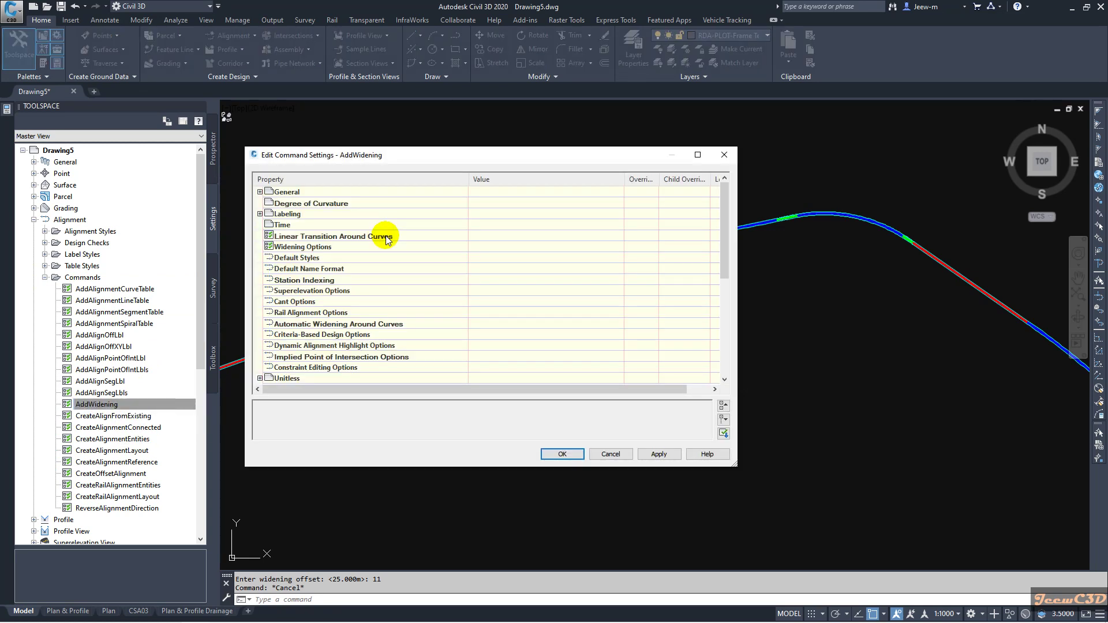
Step: In Widening Options, keep Linear transitions and set the default transition length to 50
left_click(304, 247)
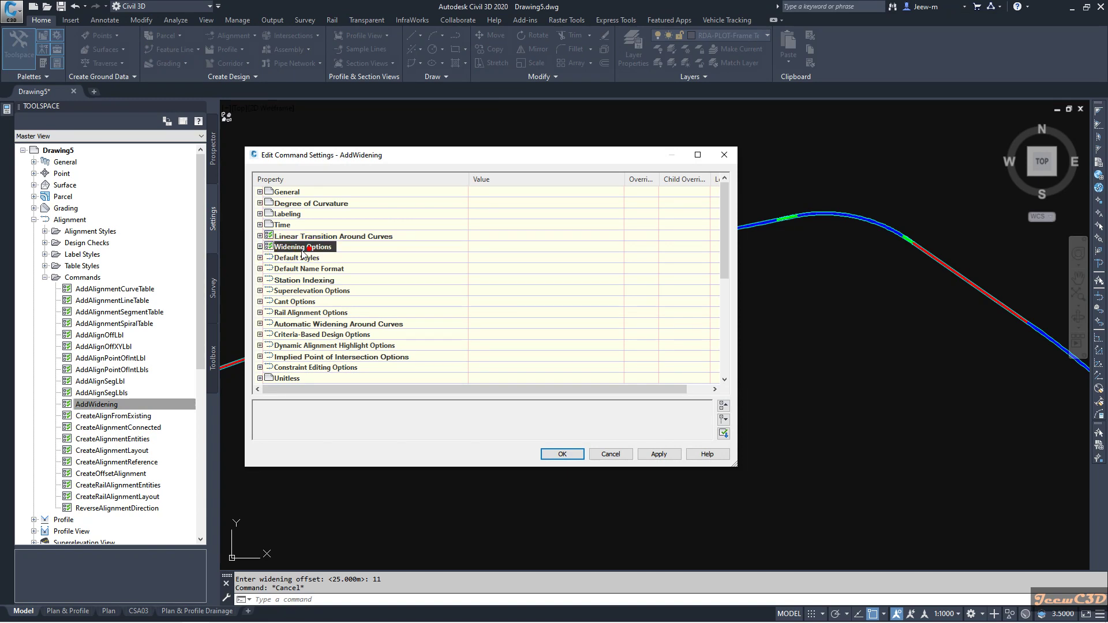
left_click(260, 246)
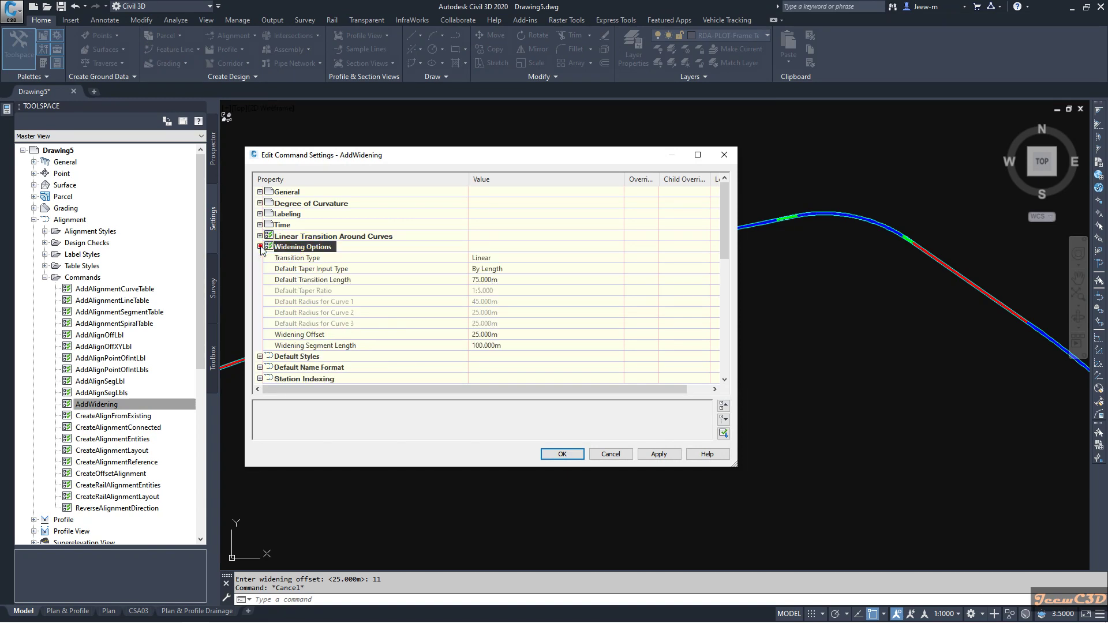
left_click(490, 257)
left_click(490, 257)
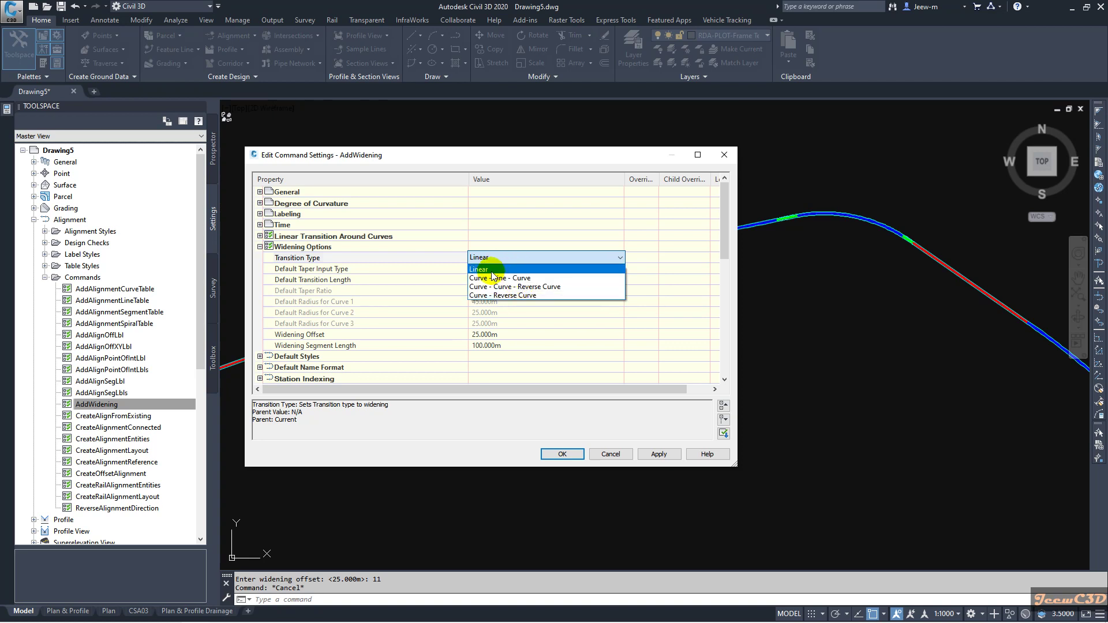
left_click(490, 270)
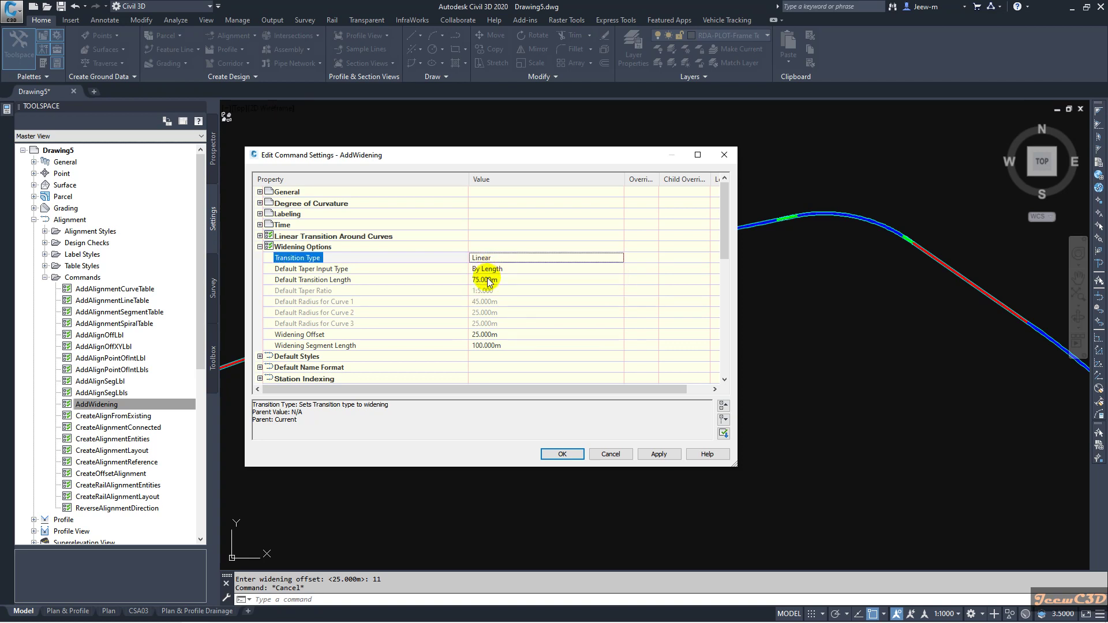
left_click(488, 279)
type("50")
key("Return")
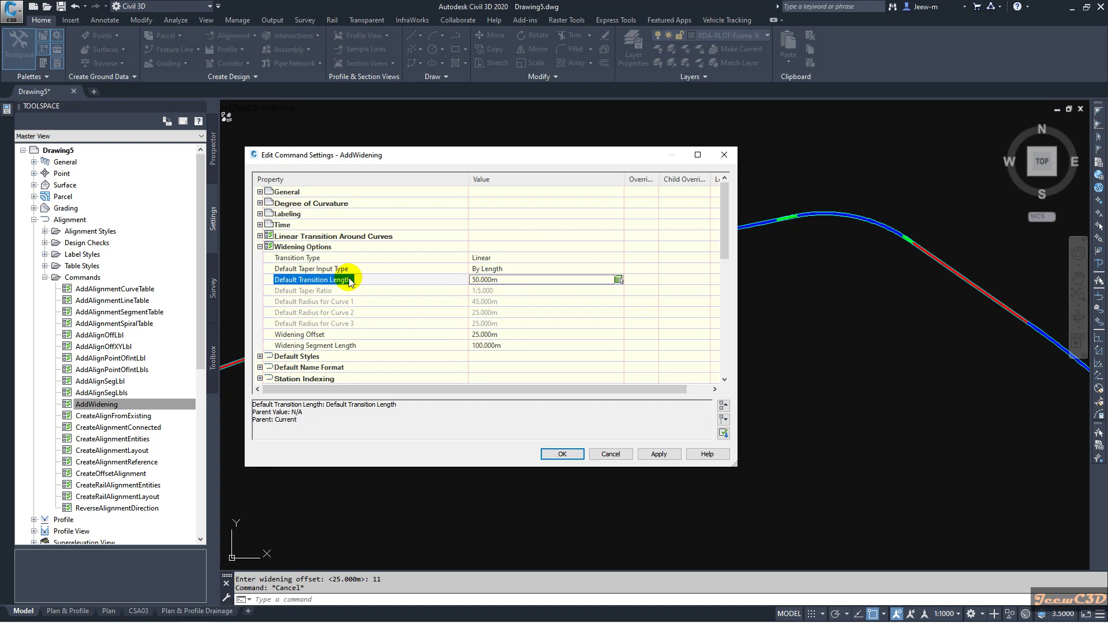
Step: Set the Default Taper Input Type to By Length
left_click(491, 272)
left_click(493, 269)
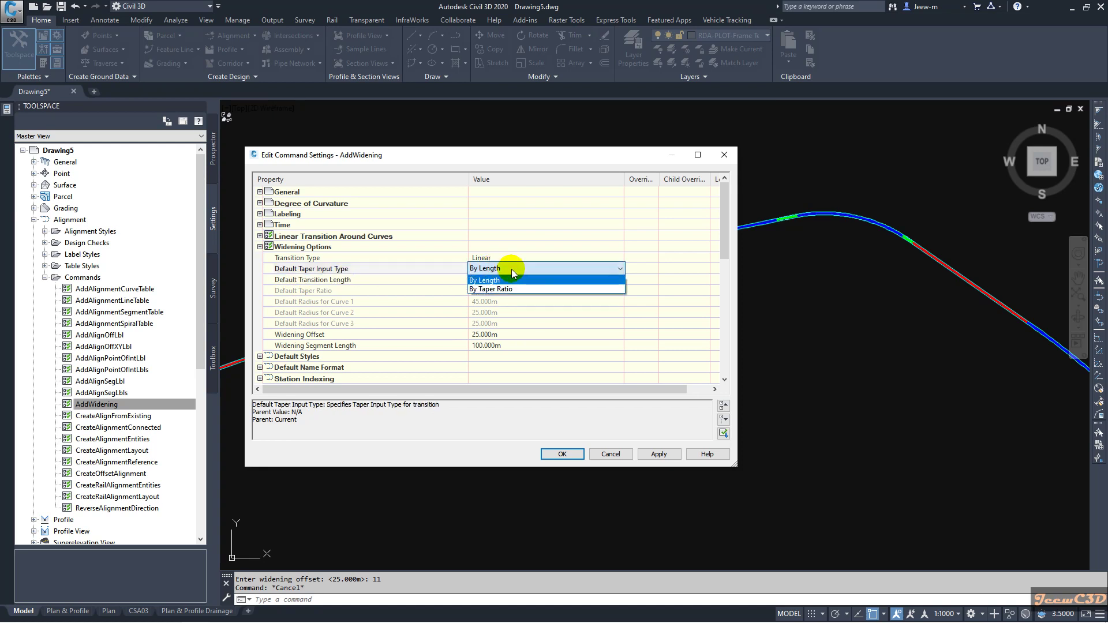
left_click(494, 289)
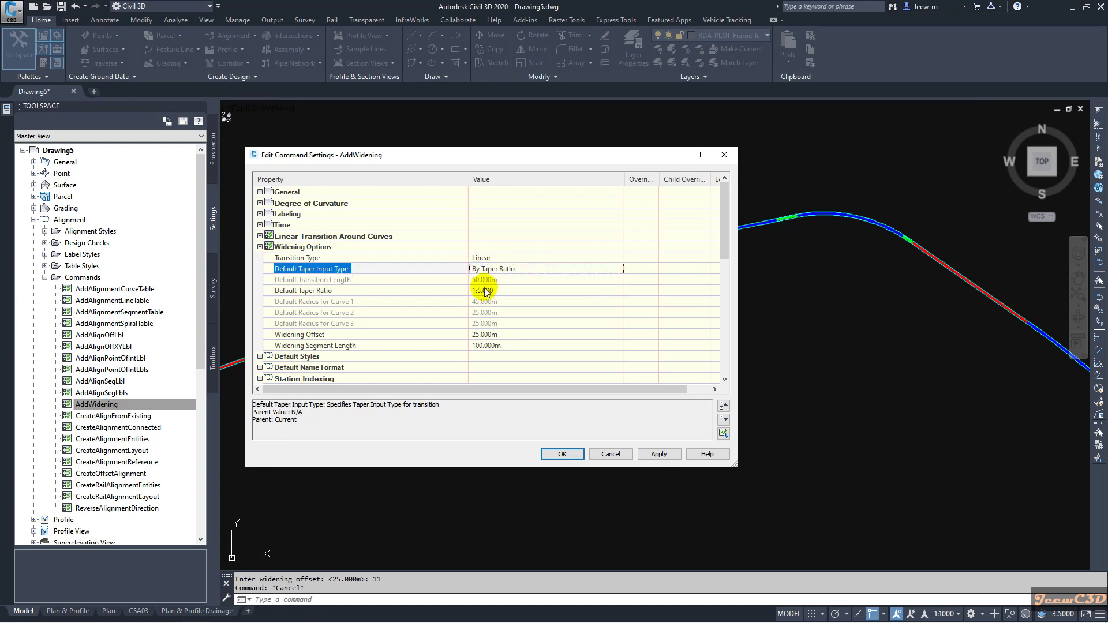
left_click(494, 269)
left_click(495, 268)
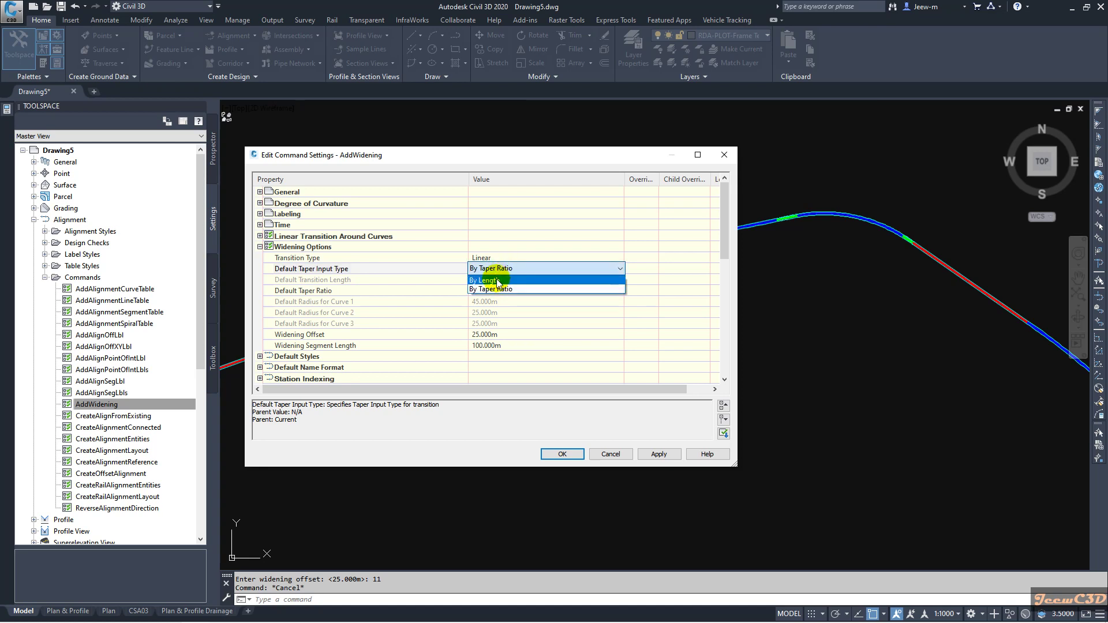
left_click(496, 280)
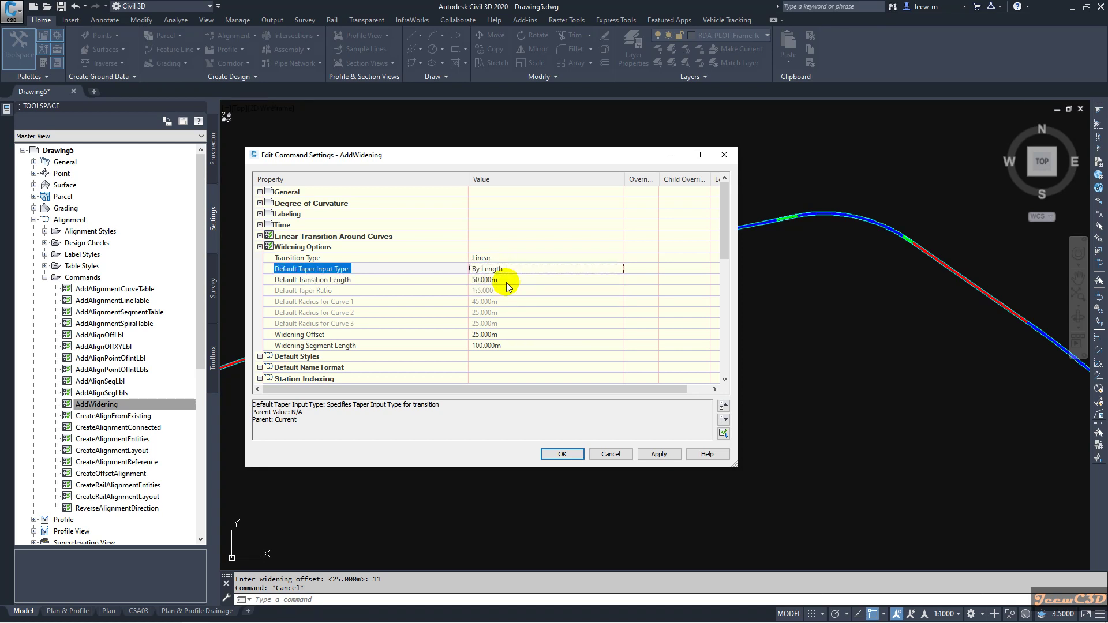
Step: Set the widening offset to 11.000 m and save the AddWidening settings
left_click(489, 334)
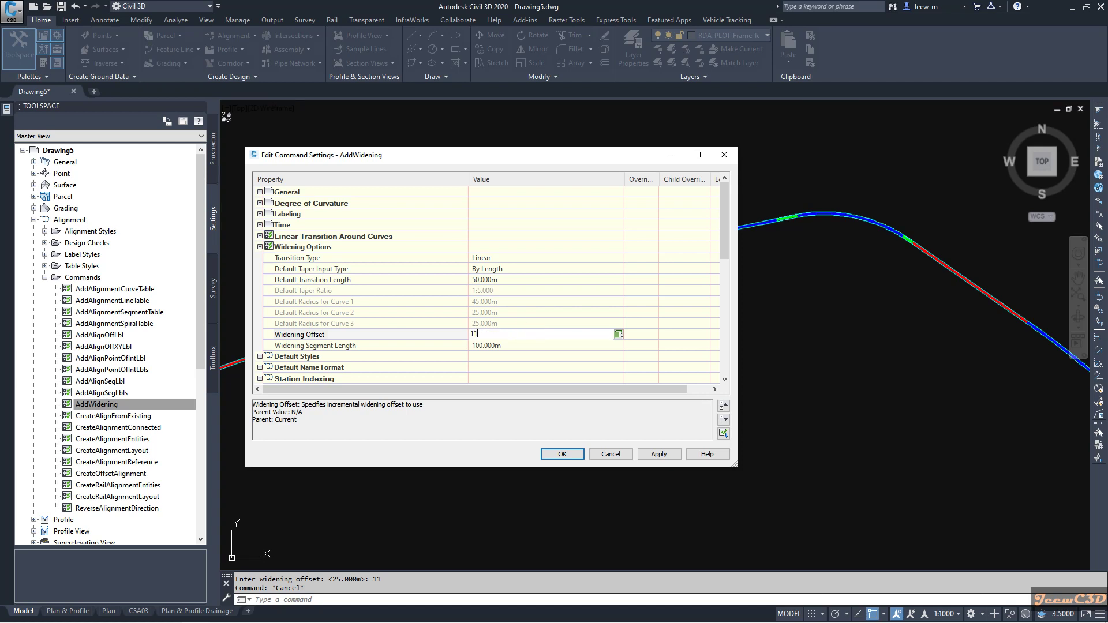
left_click(503, 358)
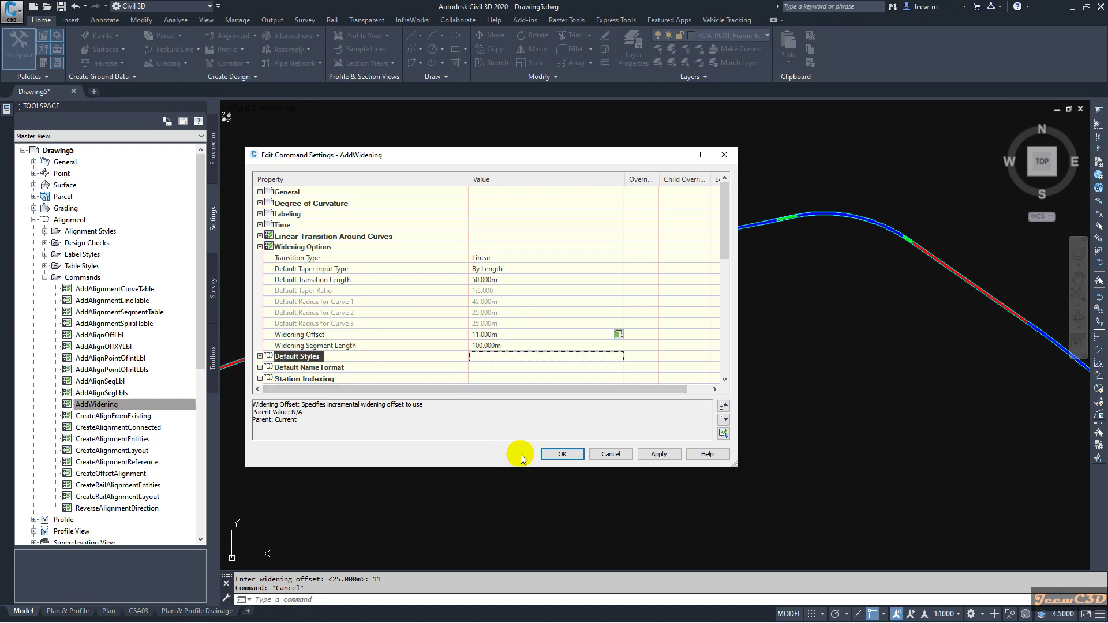
left_click(561, 455)
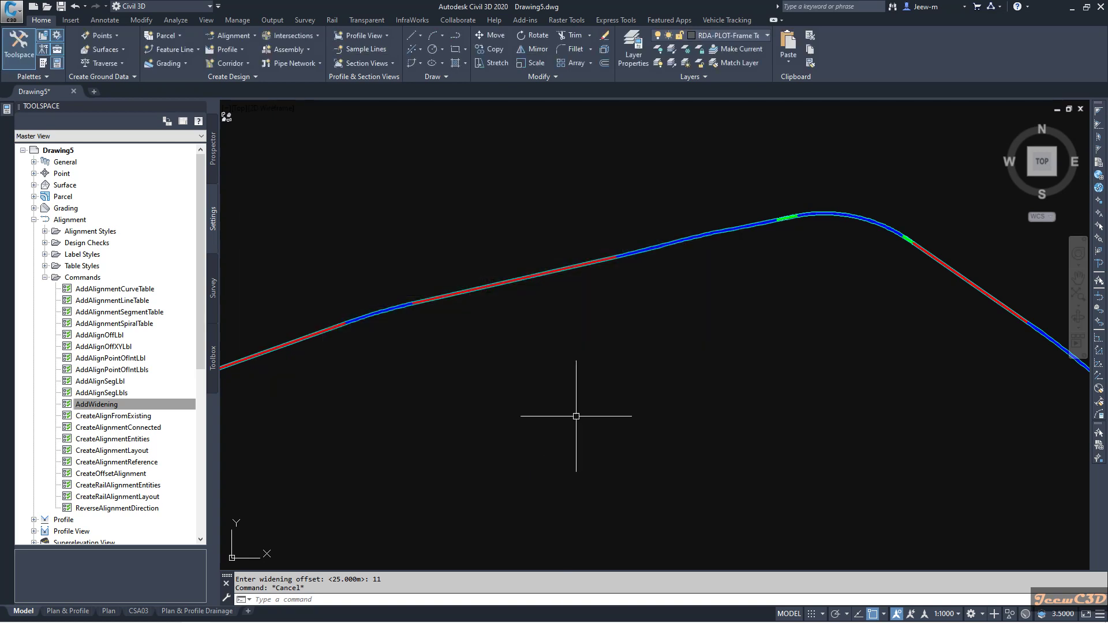
Step: Delete the old right and left offset alignments
scroll(576, 413, "down", 5)
scroll(513, 433, "up", 5)
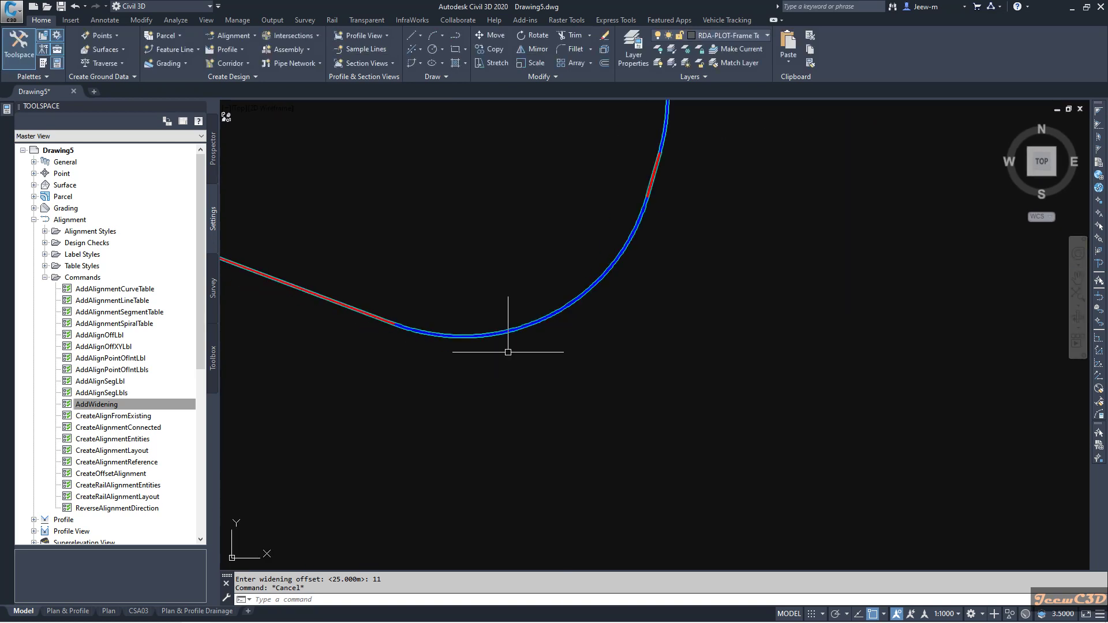
key("Escape")
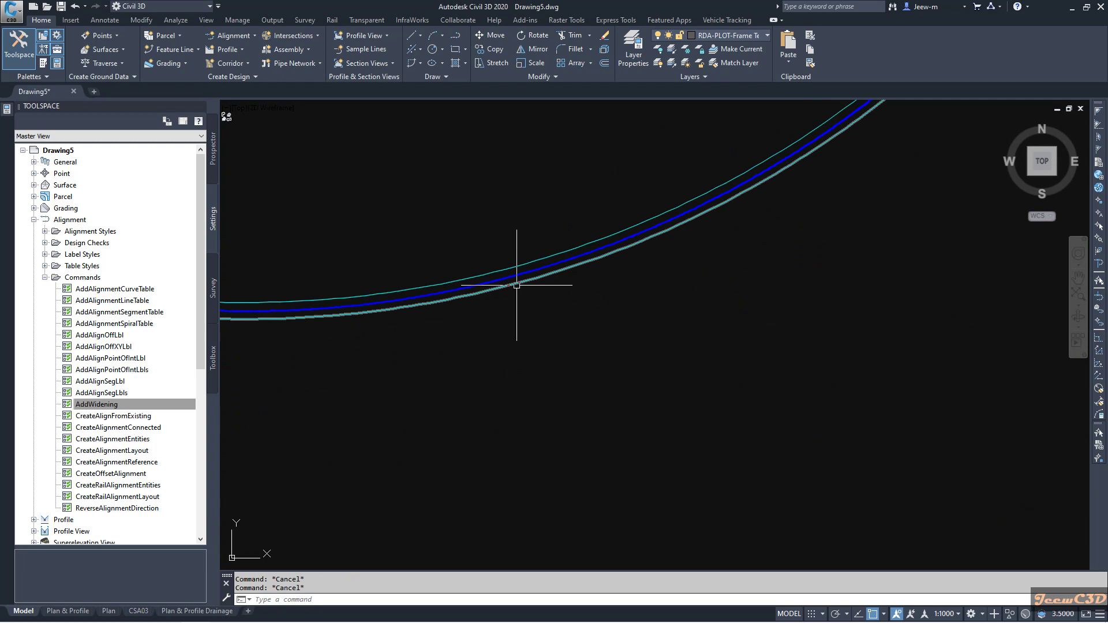
left_click(516, 285)
key("Delete")
left_click(520, 265)
key("Delete")
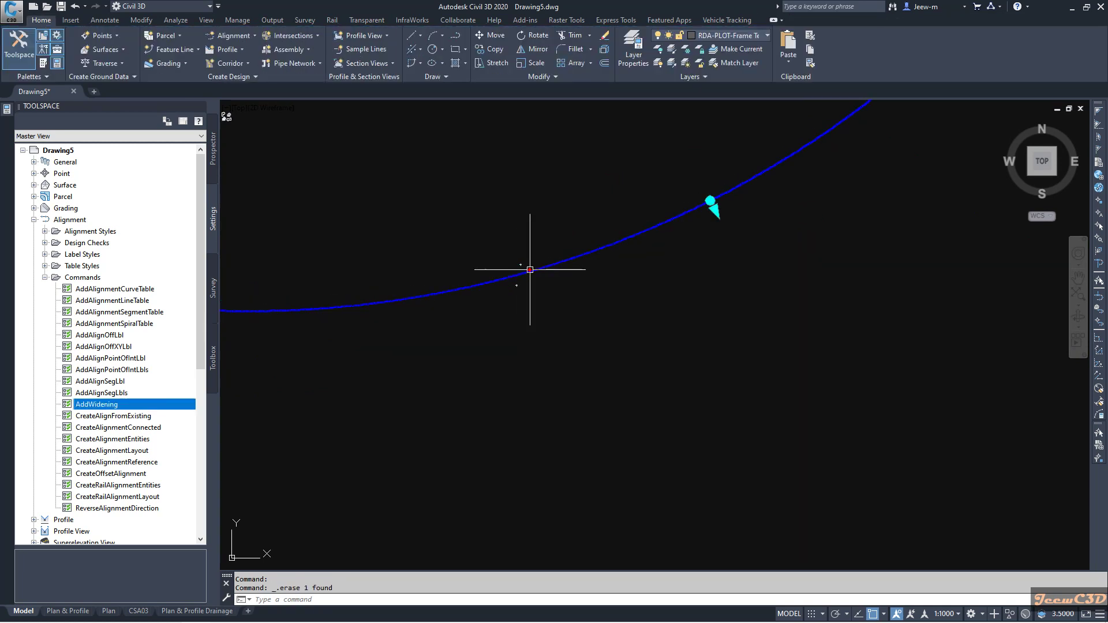
Step: Create 10 m left and right offset alignments from DCL with style RDA CE and No Labels
left_click(530, 270)
left_click(574, 35)
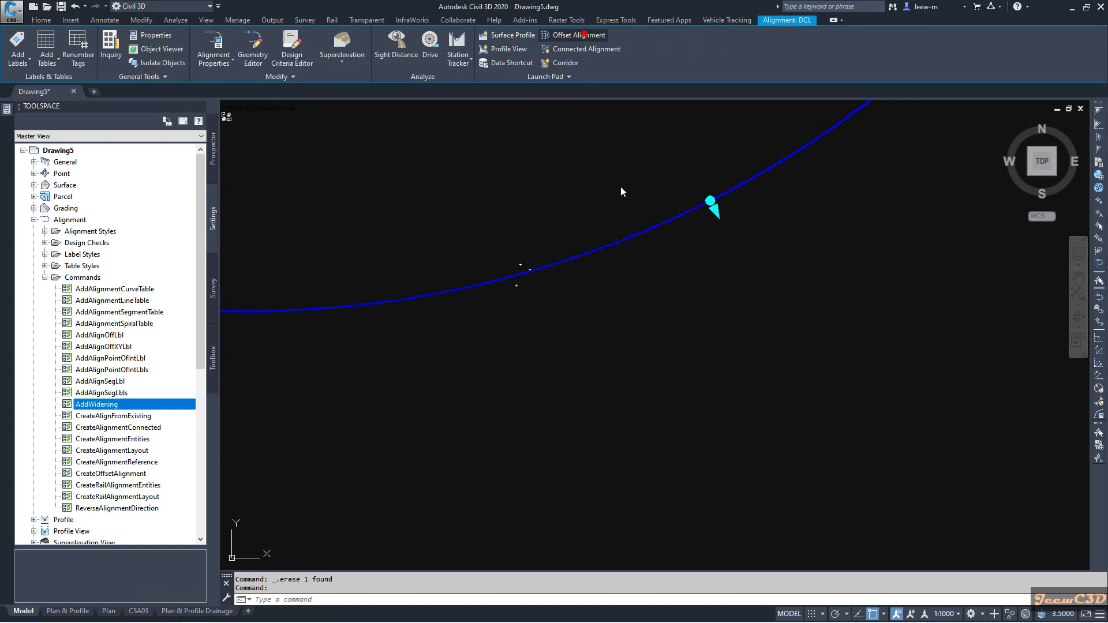
double_click(774, 249)
type("1")
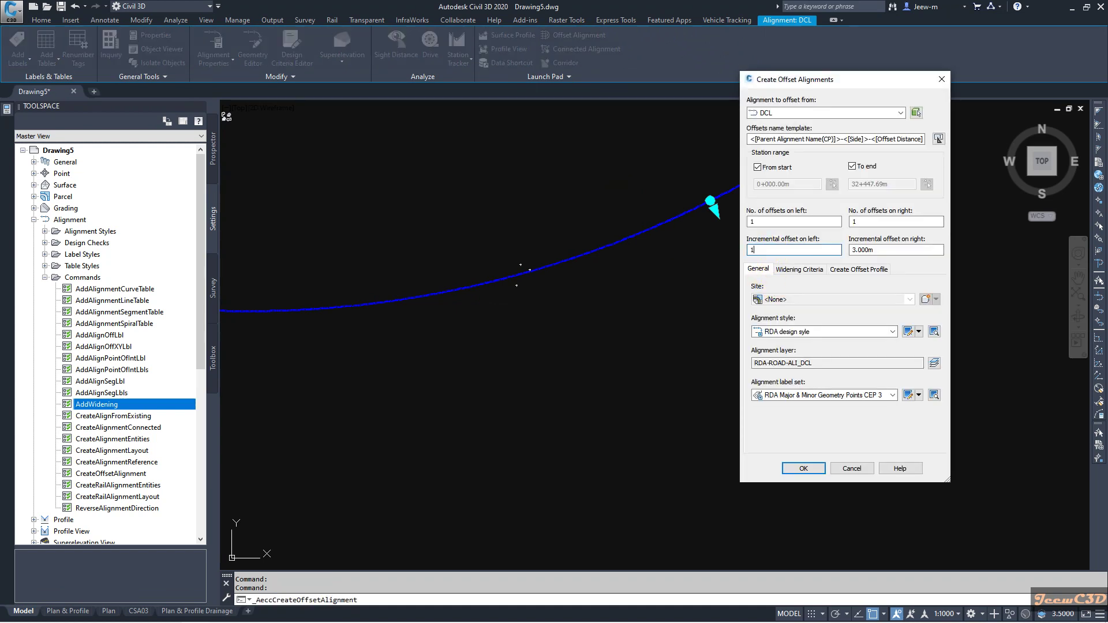
type("0")
double_click(874, 249)
type("1")
type("000m")
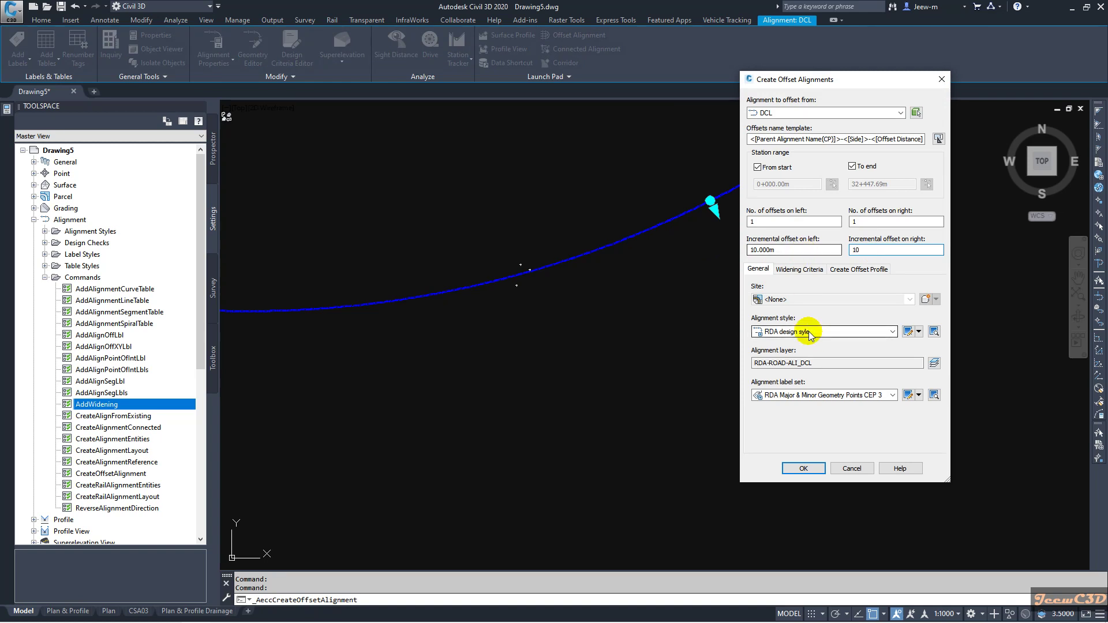
left_click(820, 332)
left_click(787, 398)
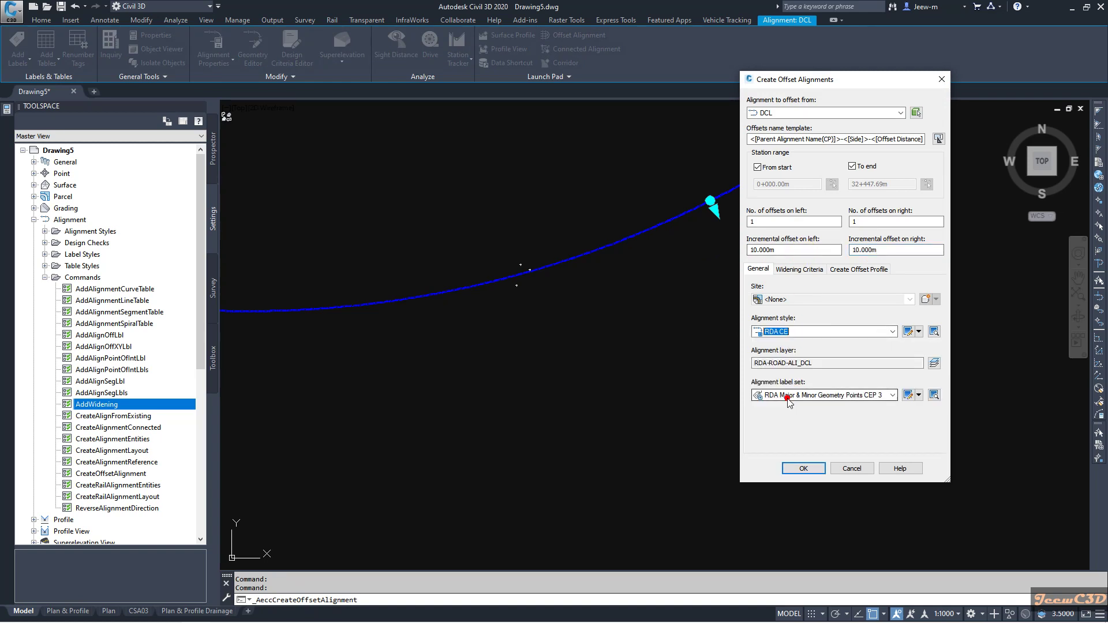
left_click(787, 396)
left_click(787, 403)
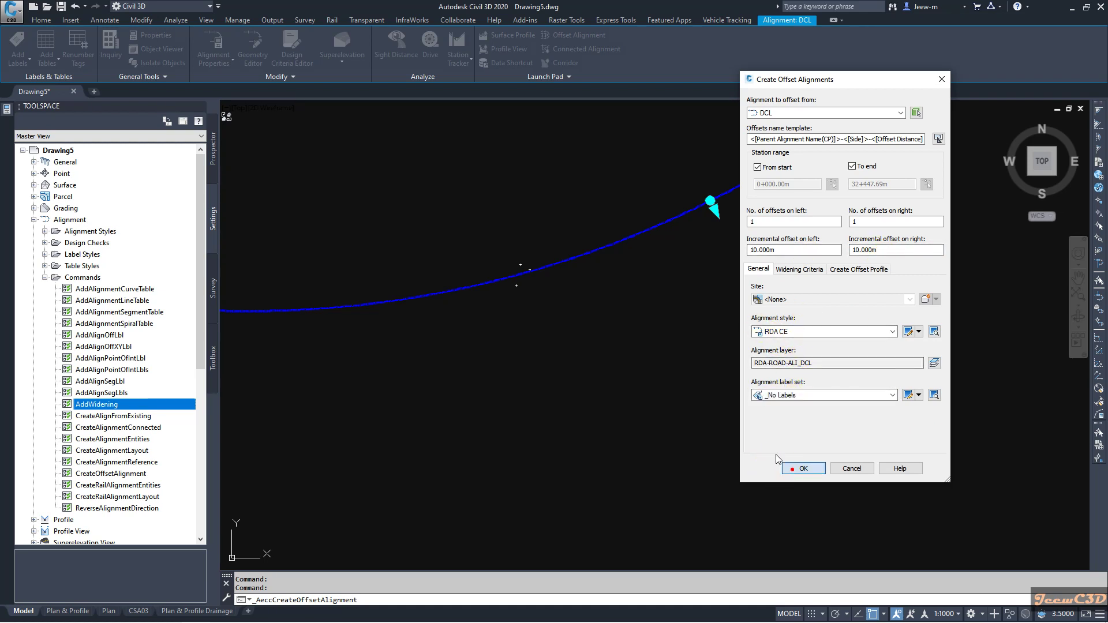
left_click(801, 467)
middle_click_drag(471, 378, 579, 401)
key("Escape")
scroll(592, 346, "up", 3)
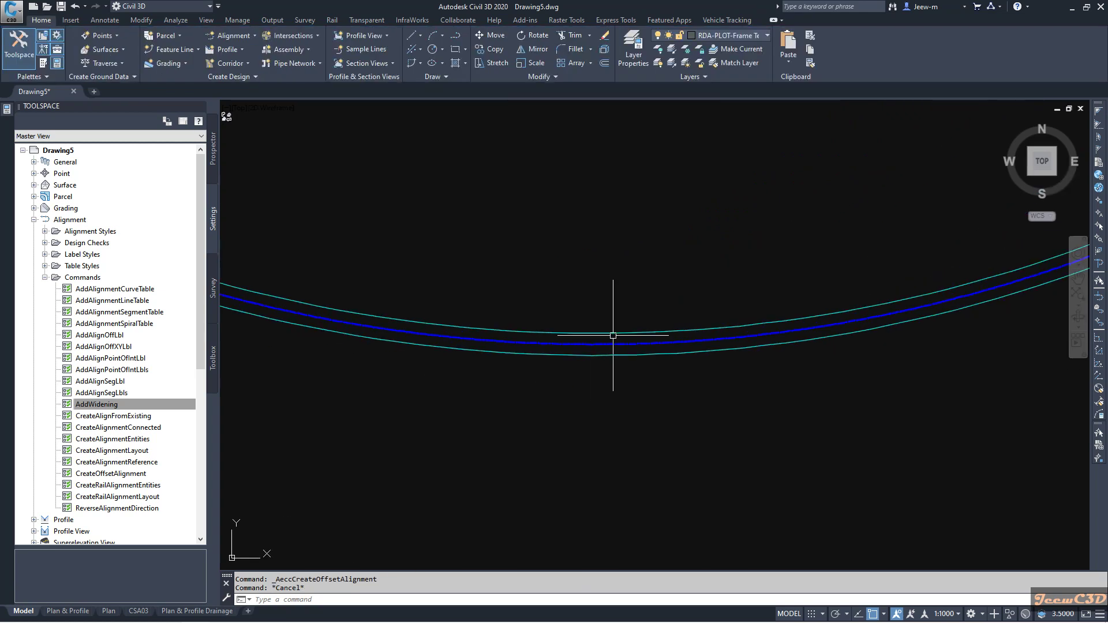
Step: Widen DCL-Left-10.000 to 11.000m from station 14+868.72m to 17+025.00m
left_click(613, 334)
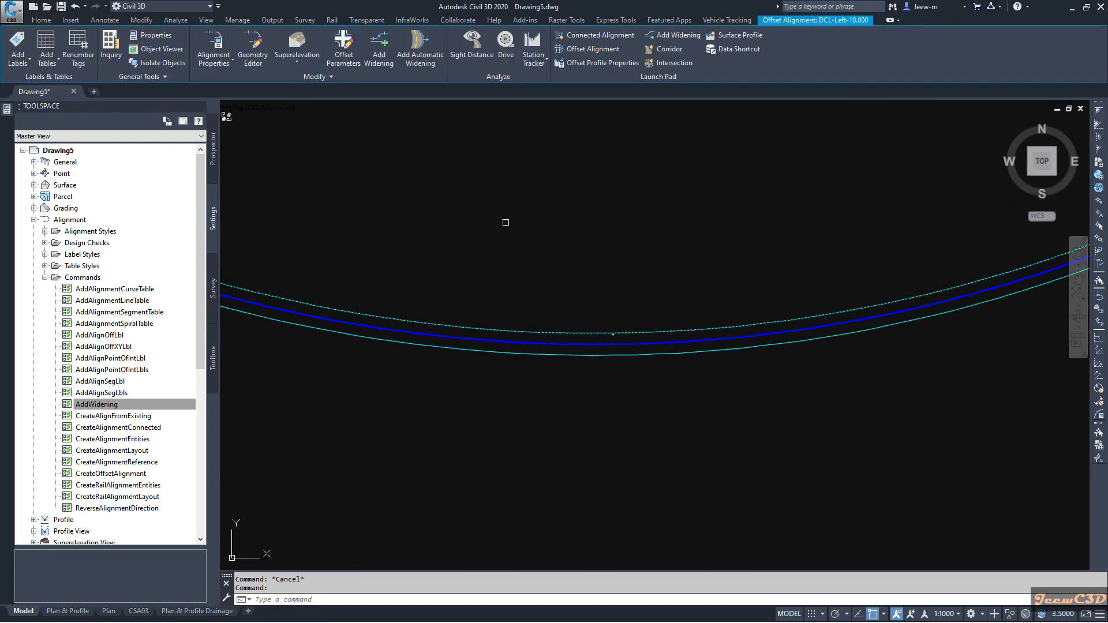
left_click(379, 51)
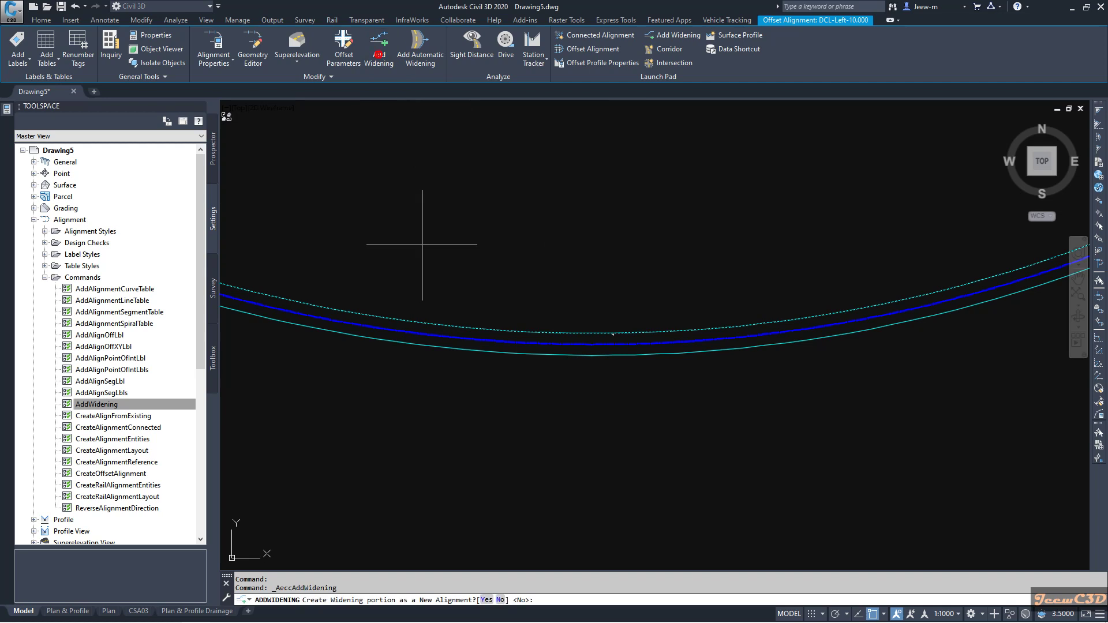
left_click(500, 600)
middle_click_drag(365, 366, 638, 396)
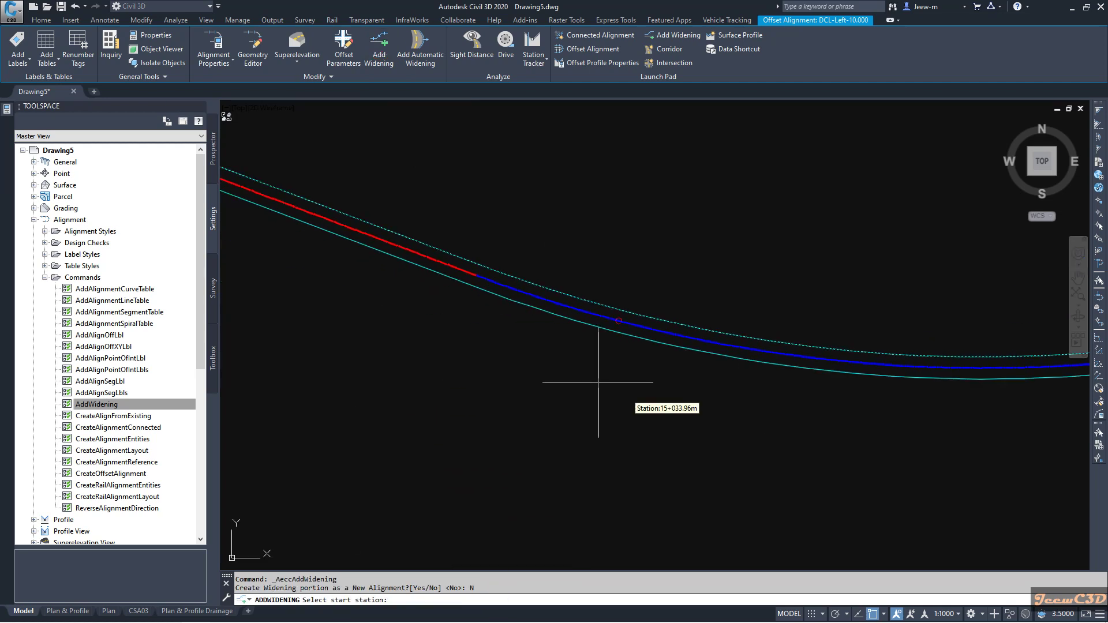
left_click(477, 277)
scroll(715, 286, "down", 5)
middle_click_drag(749, 275, 742, 185)
scroll(742, 186, "up", 8)
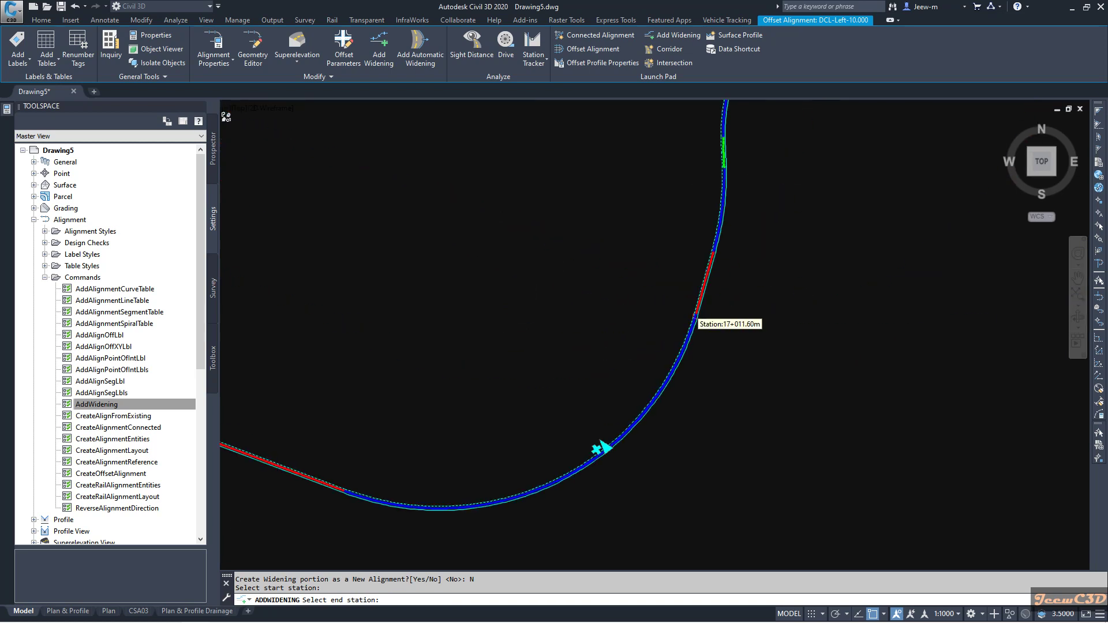
left_click(666, 298)
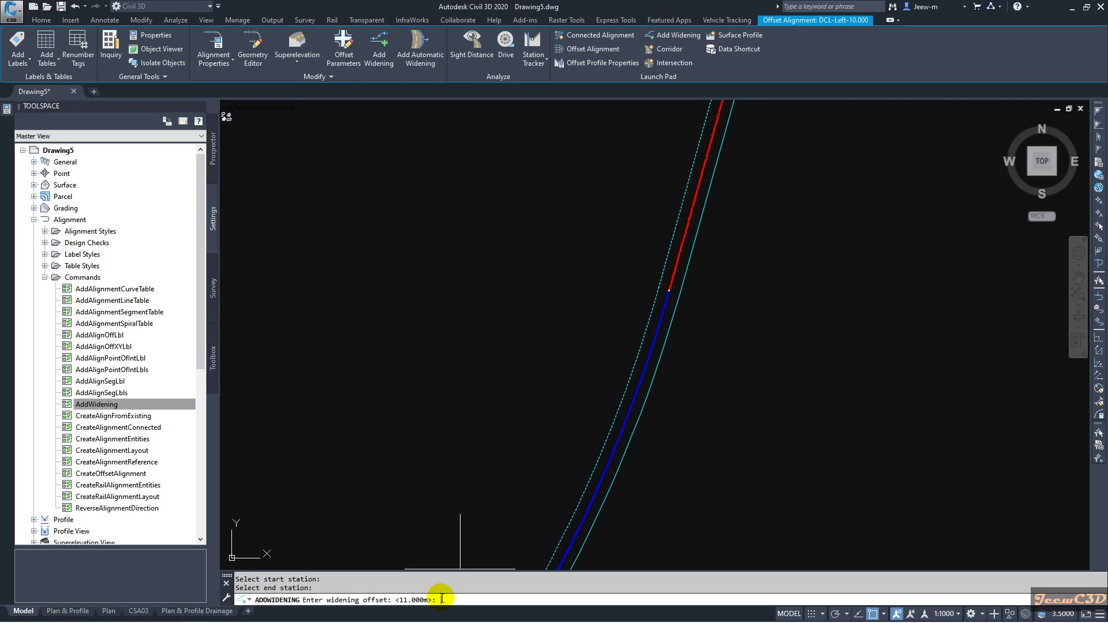
key("Return")
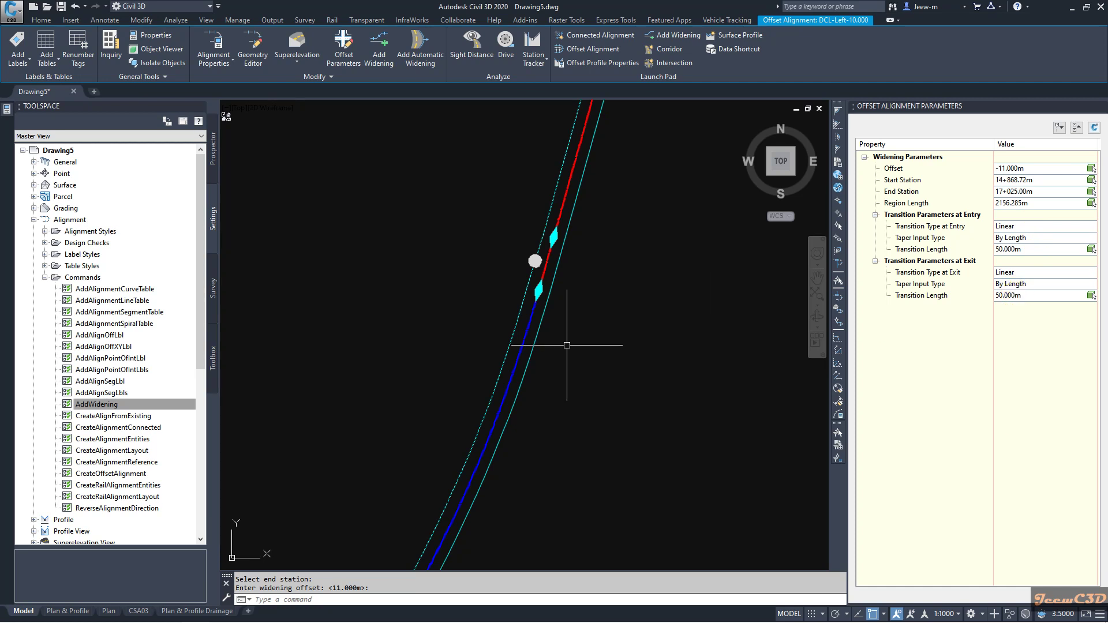
Step: Zoom in on the widening and restart Add Widening from the command settings tree
scroll(566, 341, "down", 6)
scroll(413, 392, "up", 6)
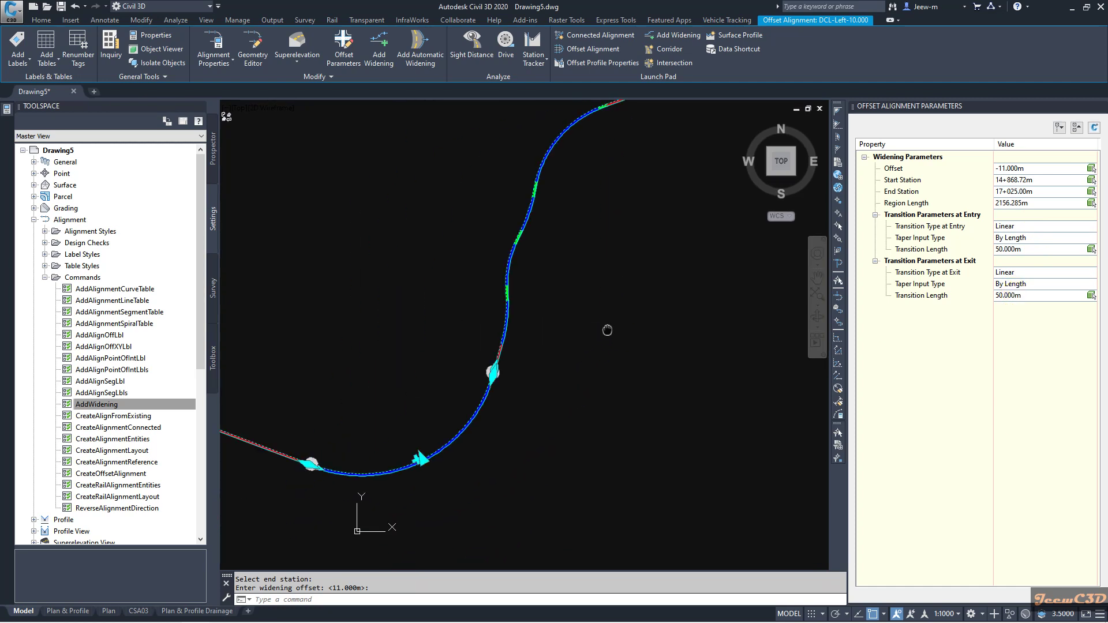
scroll(494, 459, "down", 3)
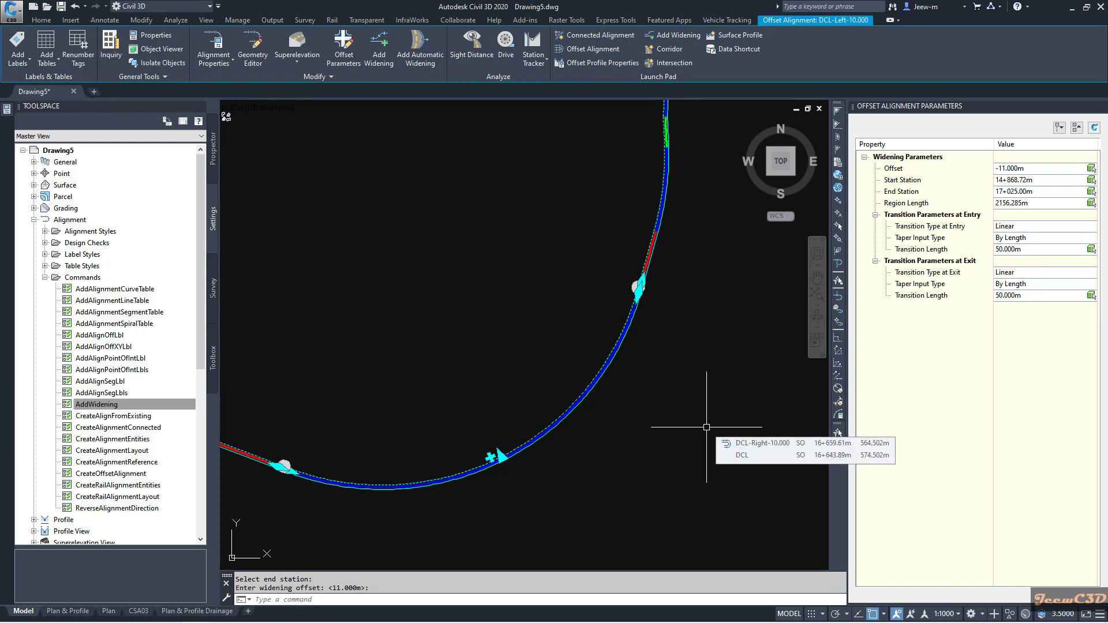
left_click(157, 417)
mouse_move(111, 405)
left_mouse_down()
mouse_move(168, 425)
mouse_move(427, 351)
left_mouse_up()
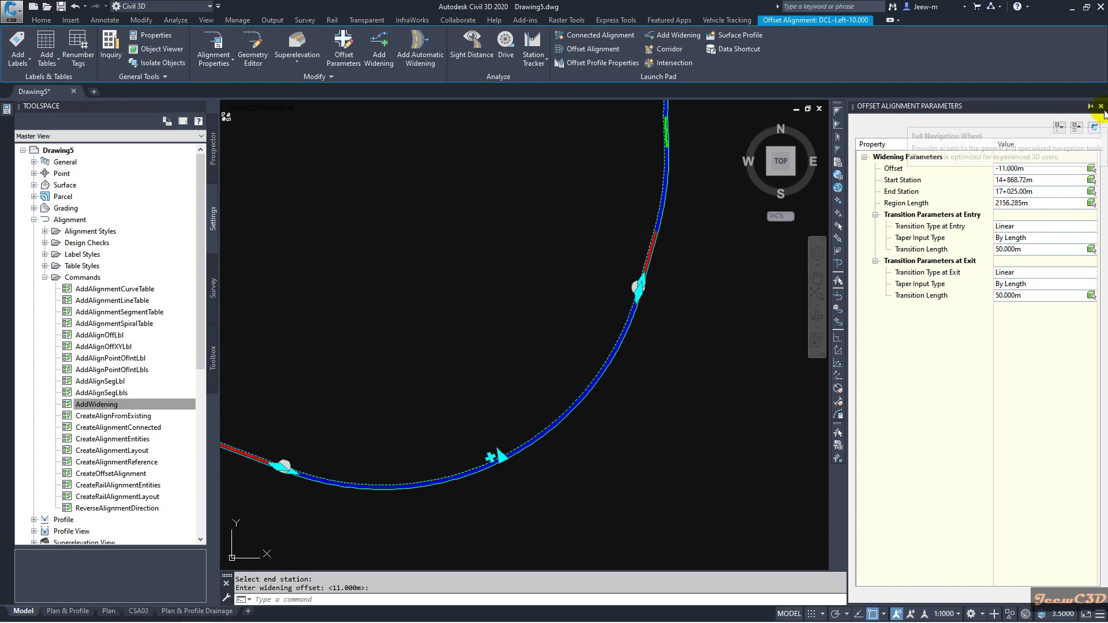
Step: Close the Offset Alignment Parameters palette, cancel the widening command, and view the widened curve
left_click(1102, 107)
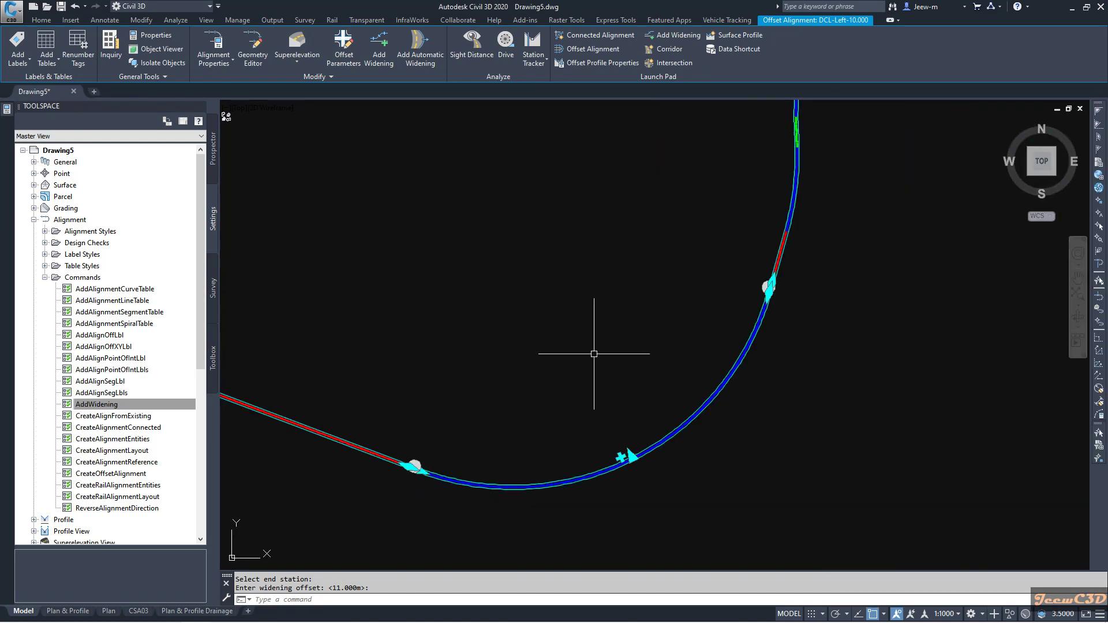
key("Escape")
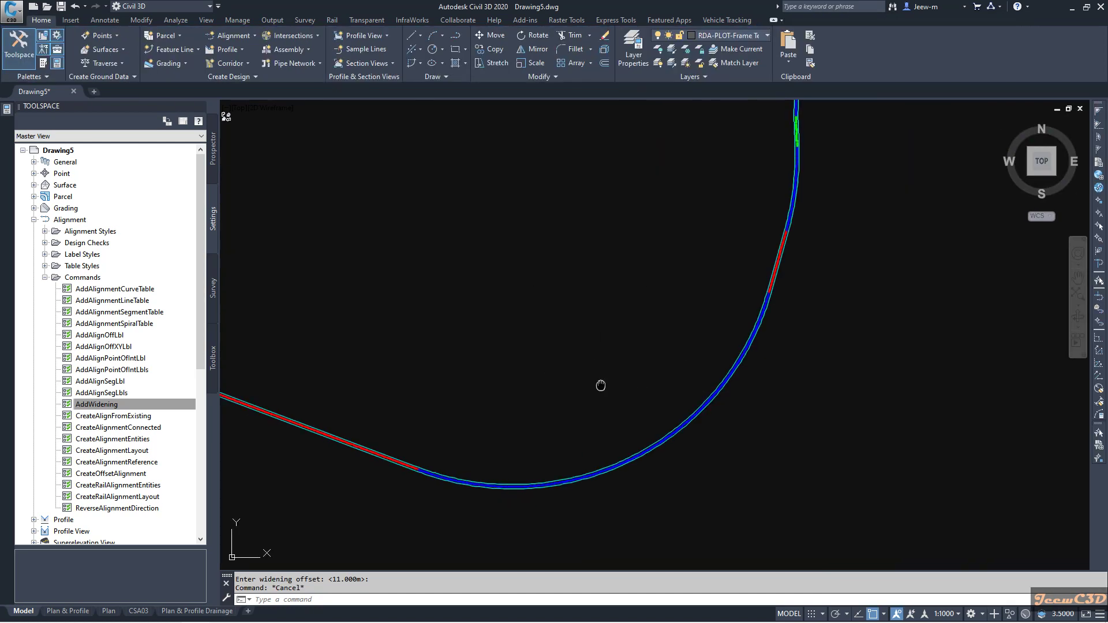
middle_click_drag(594, 353, 607, 282)
scroll(621, 377, "up", 4)
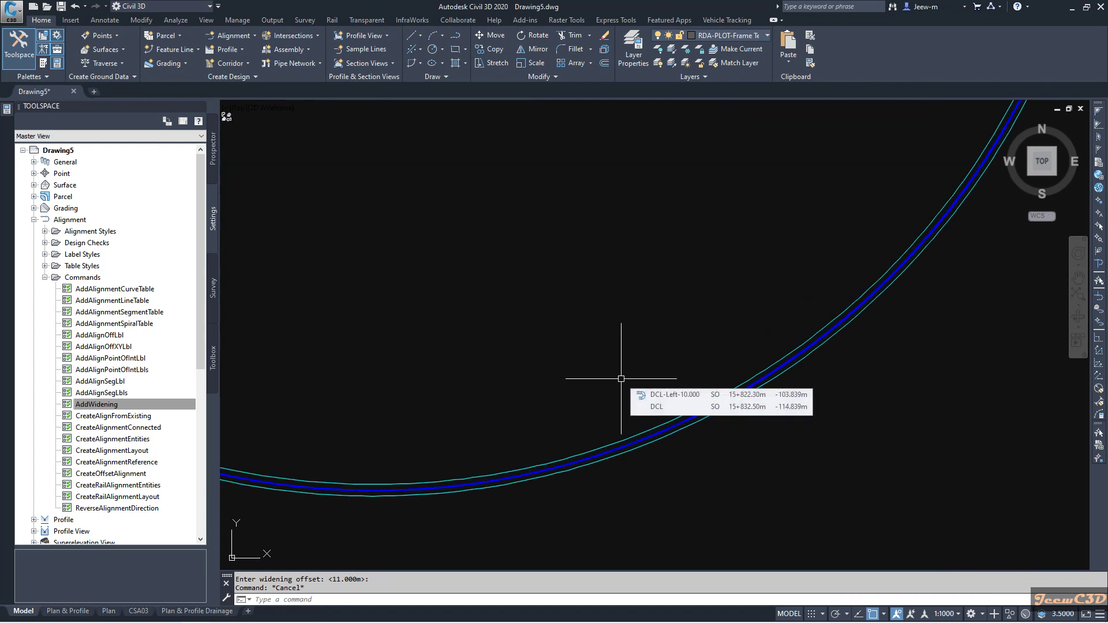